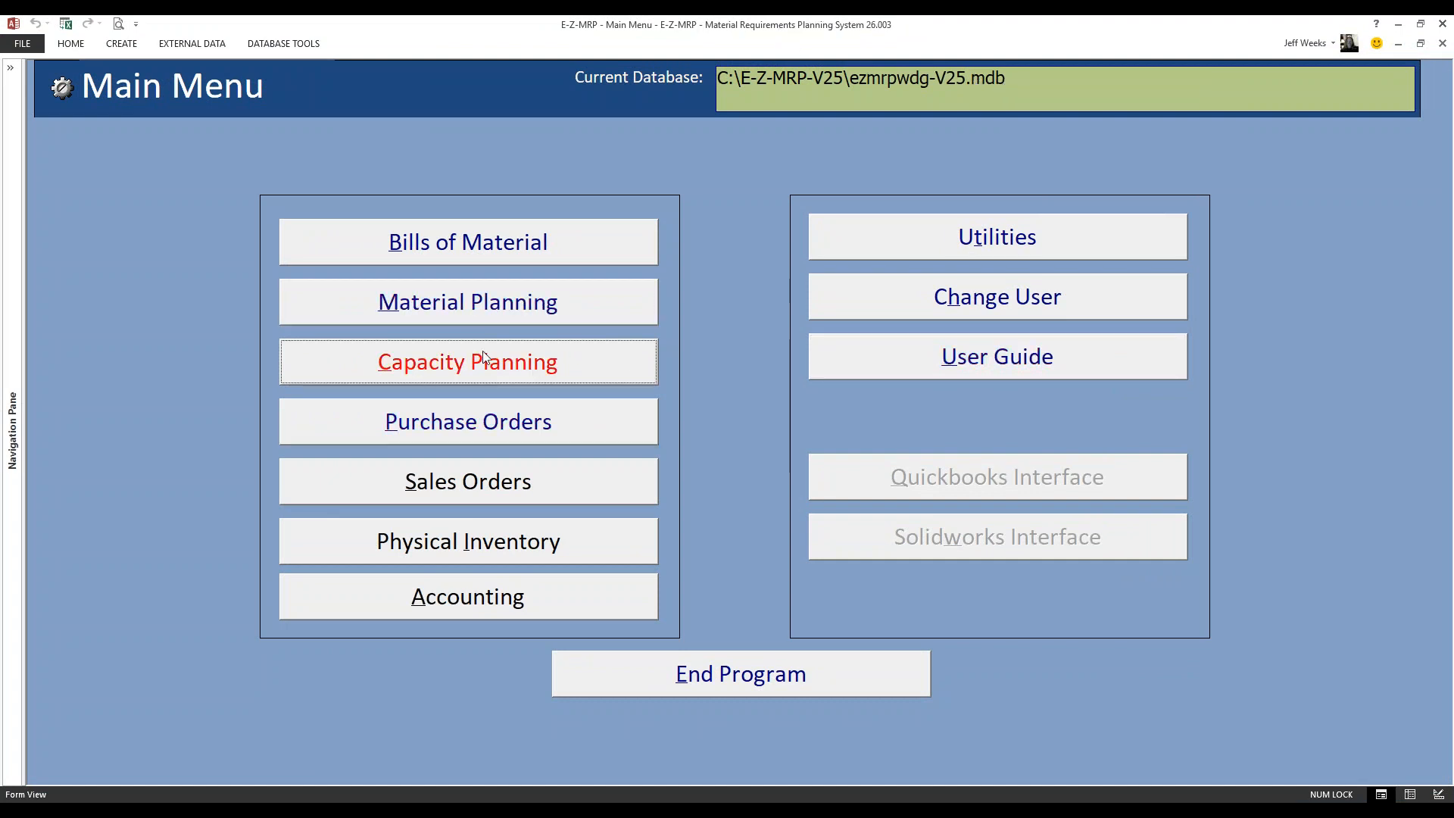
pyautogui.click(466, 311)
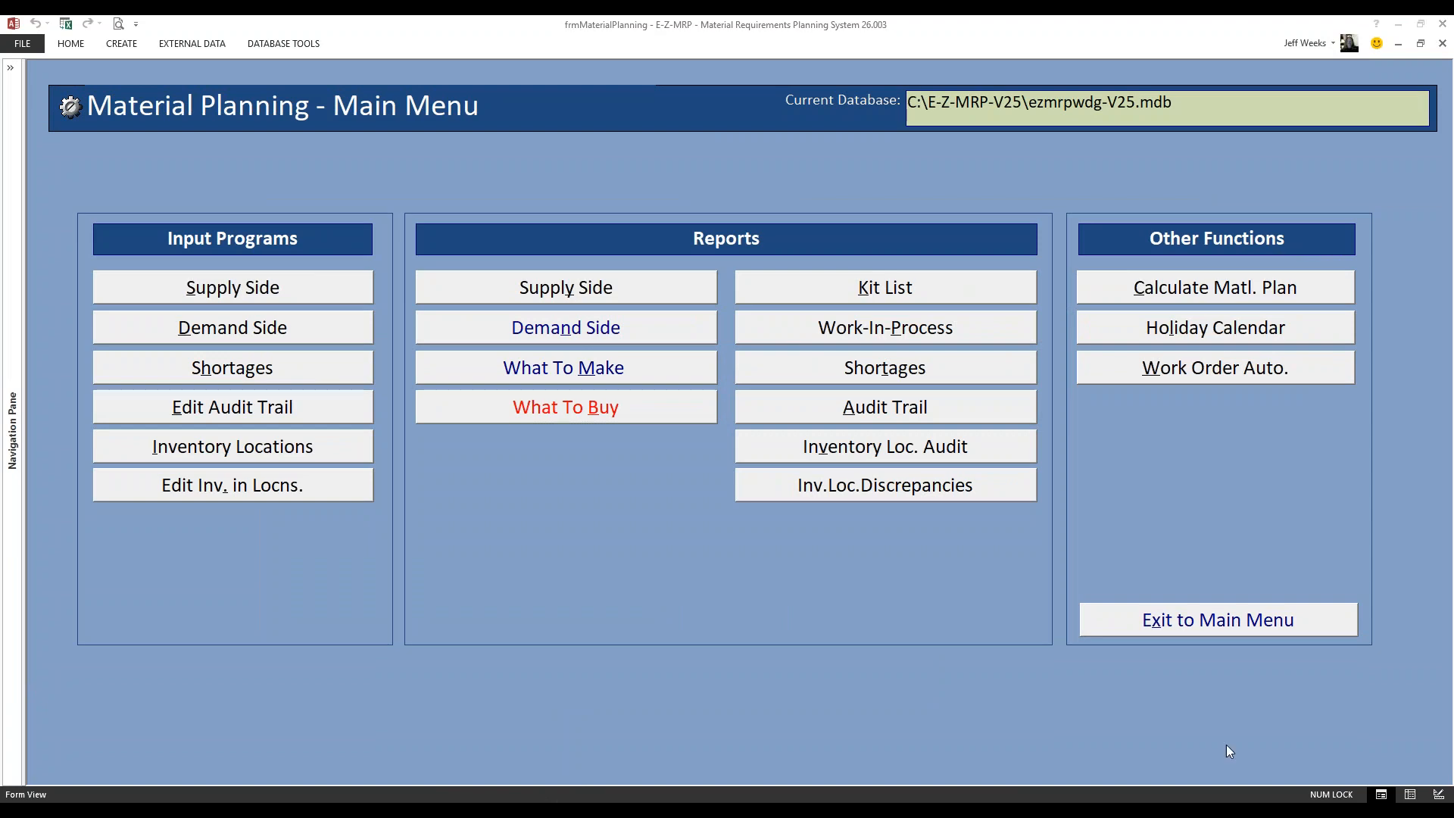
pyautogui.moveTo(1453, 144); pyautogui.dragTo(1453, 83)
pyautogui.click(1153, 623)
# Open the purchase order entry form and display the line details of the current purchase order
pyautogui.click(439, 420)
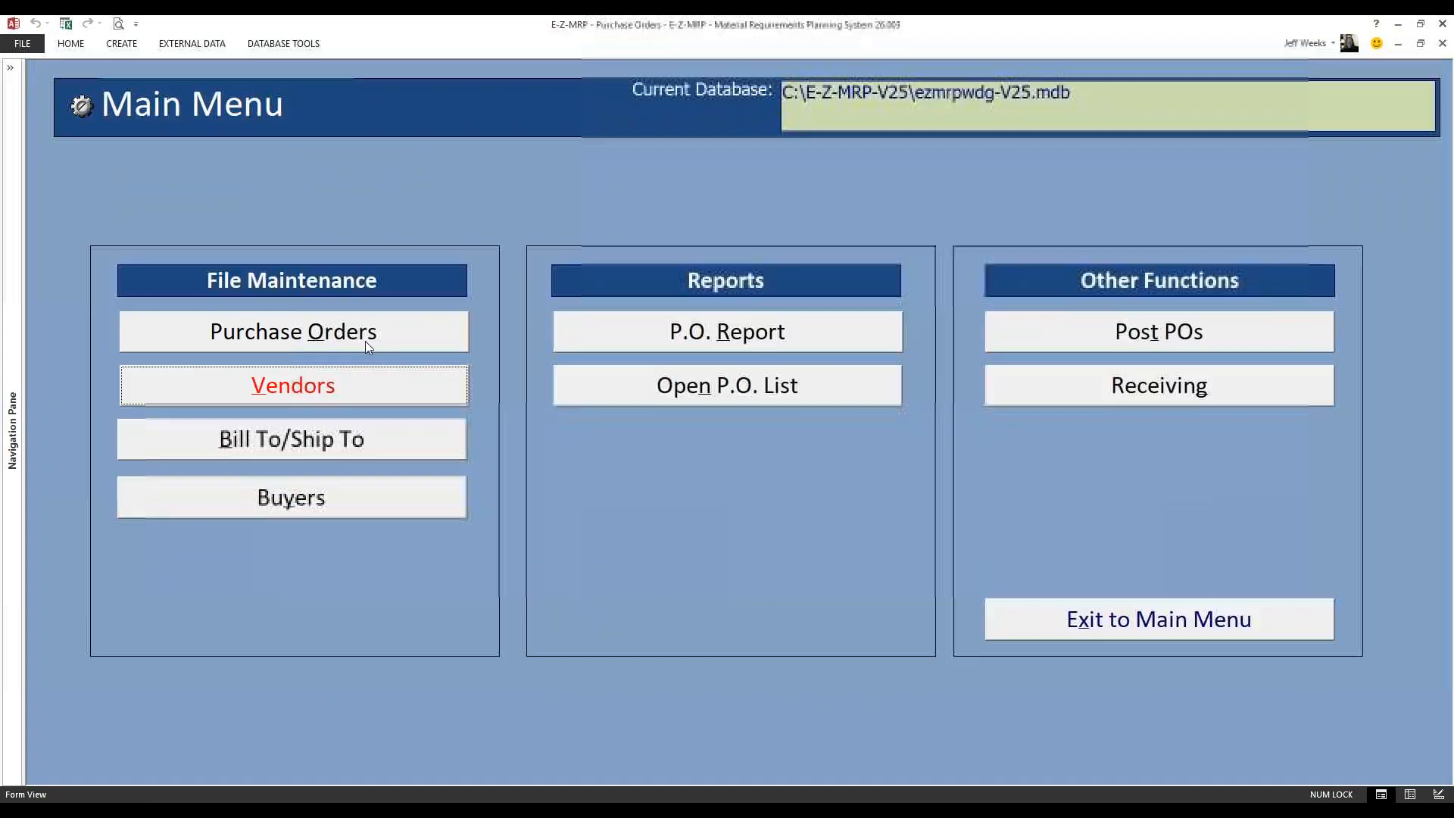
pyautogui.click(342, 337)
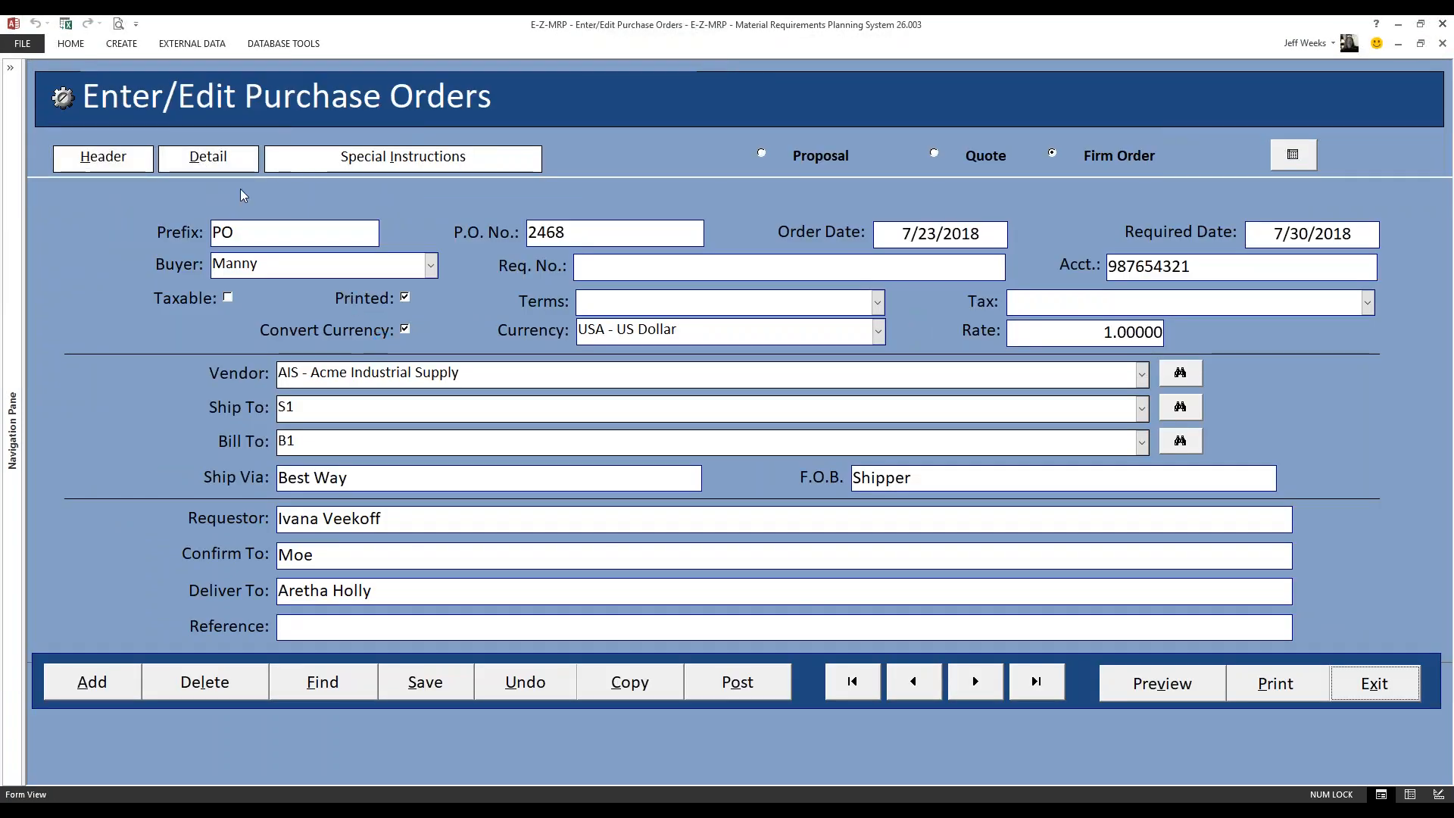
pyautogui.click(208, 159)
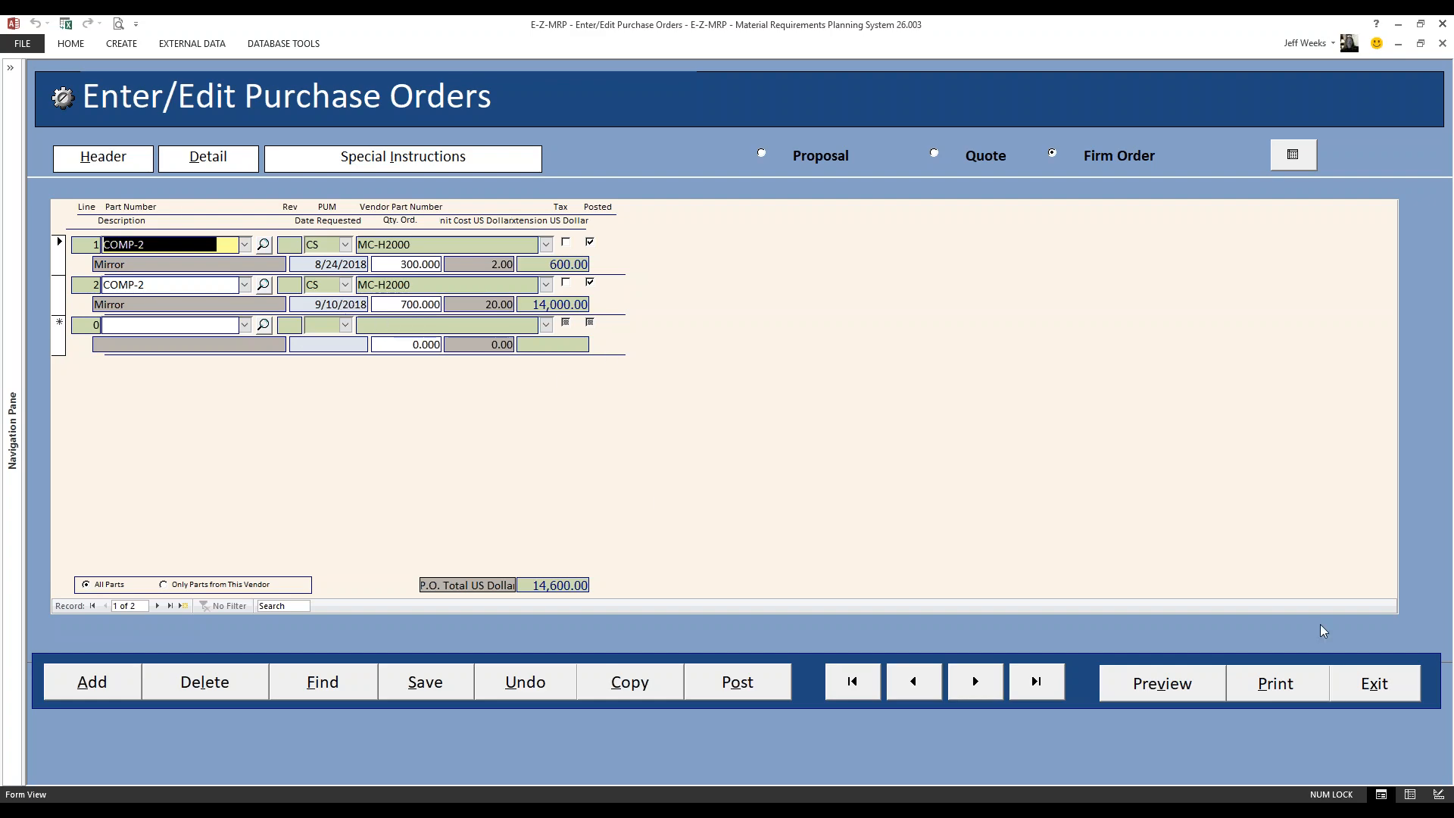
# Bring the Snipping Tool capture of the parts report into view, examine the COMP-2, COMP-3 and COMP-4 requirements, and move it away
pyautogui.moveTo(1452, 106); pyautogui.dragTo(486, 113)
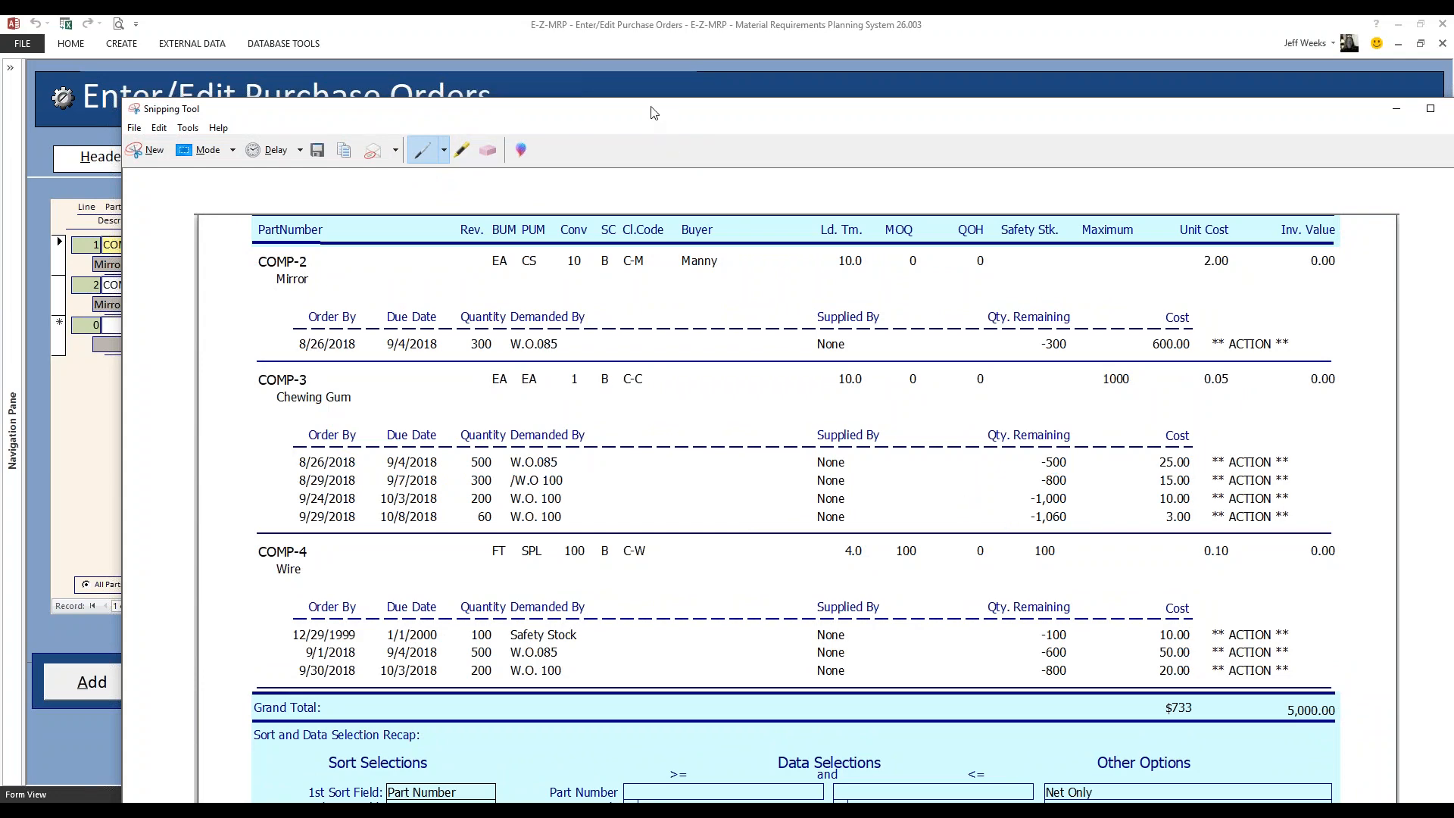
pyautogui.moveTo(654, 113)
pyautogui.mouseDown()
pyautogui.moveTo(713, 113)
pyautogui.moveTo(655, 120)
pyautogui.mouseUp()
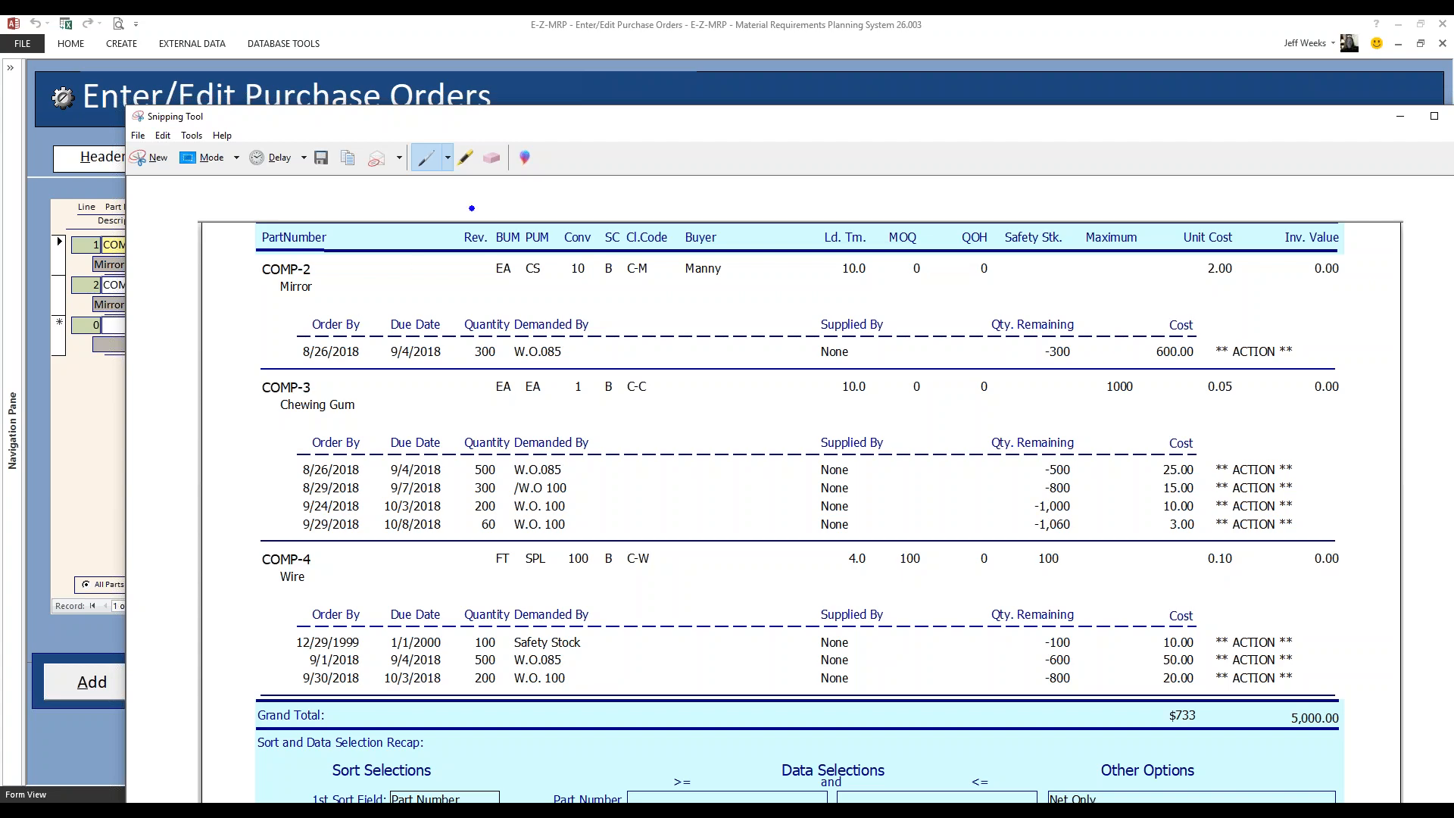
pyautogui.moveTo(485, 119); pyautogui.dragTo(1453, 241)
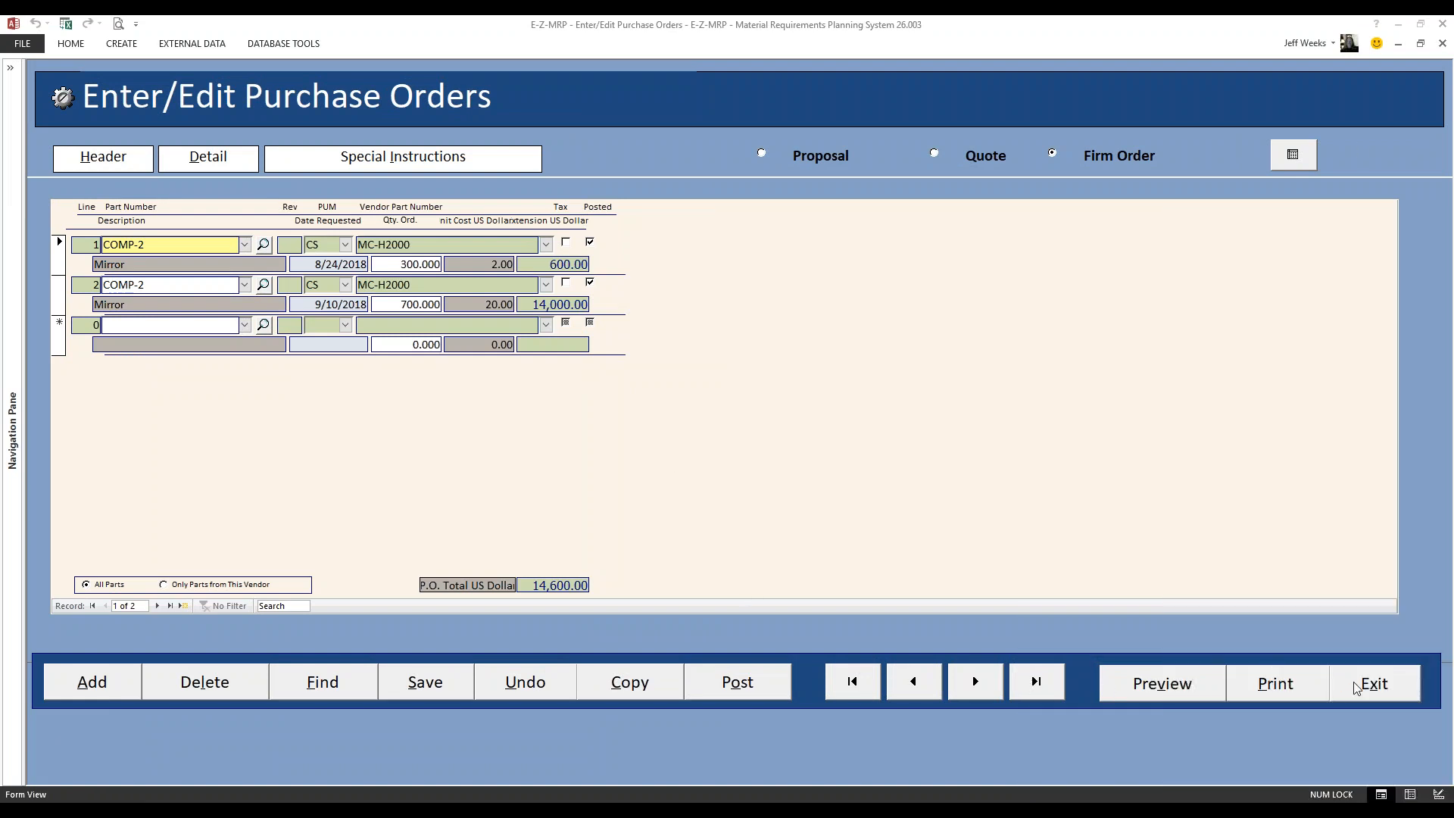
# Add a new purchase order with order date 8/14/2018 and required date 9/30/2018
pyautogui.click(112, 162)
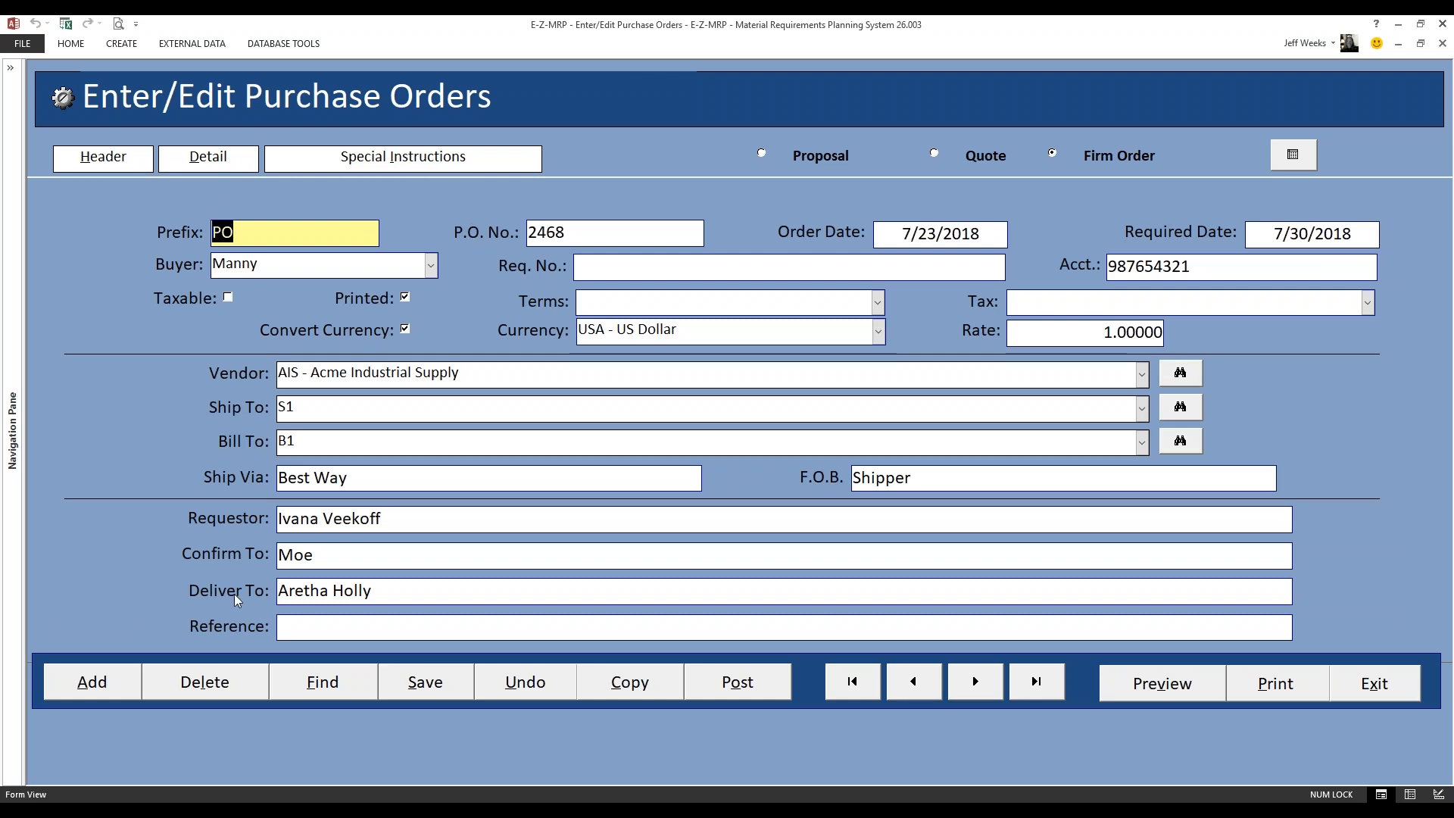
pyautogui.click(117, 676)
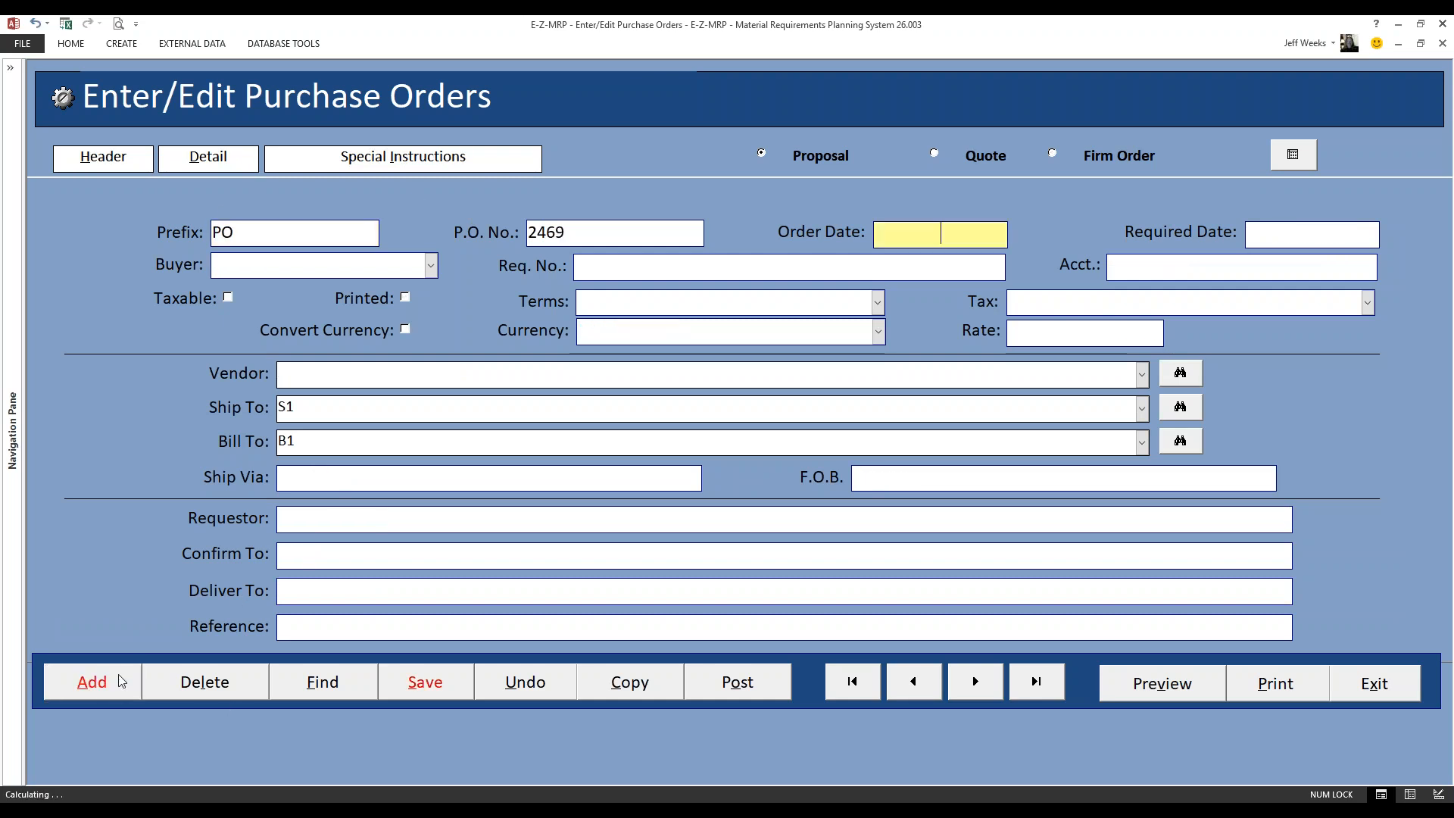
pyautogui.doubleClick(954, 235)
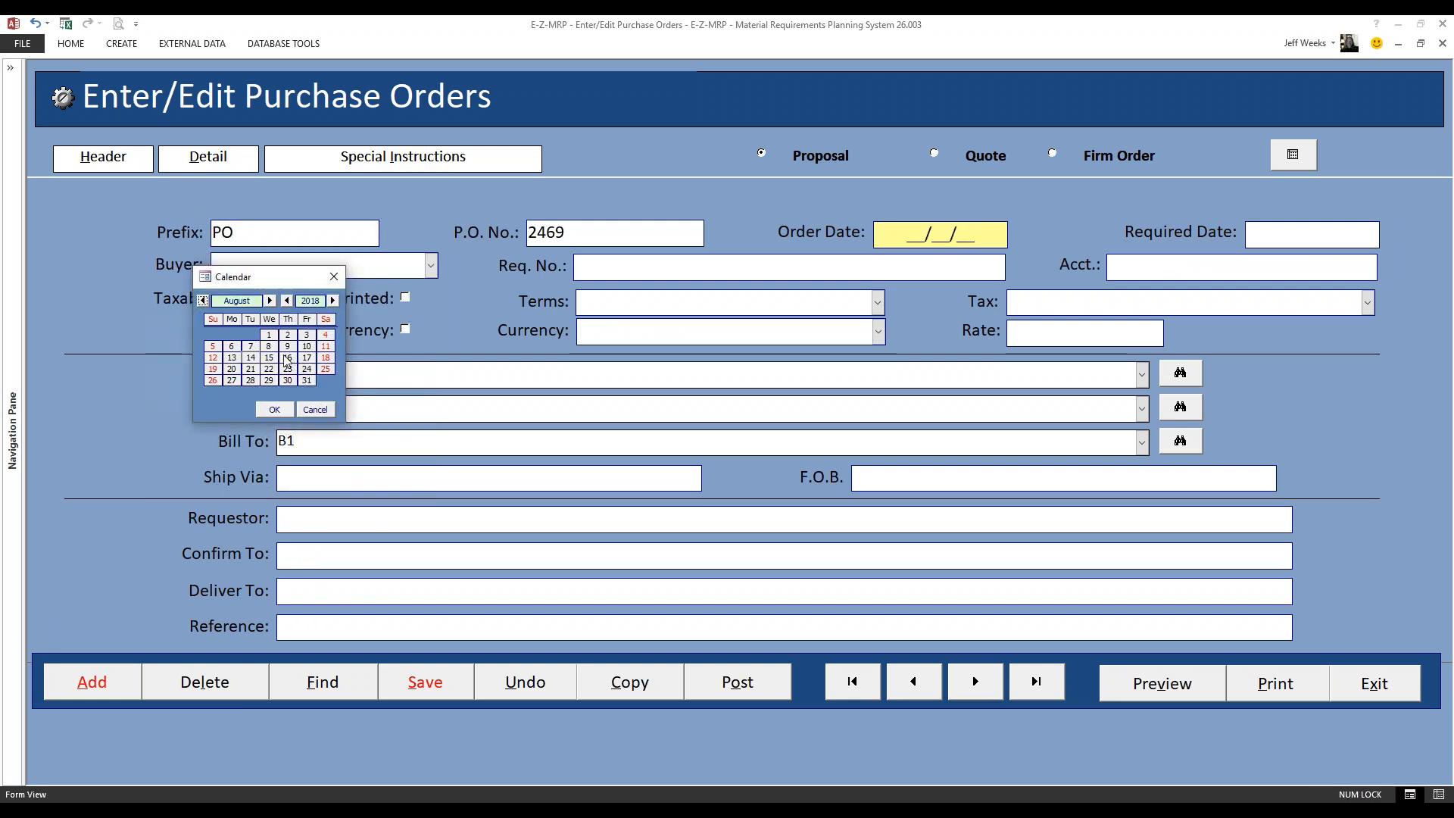
pyautogui.doubleClick(250, 357)
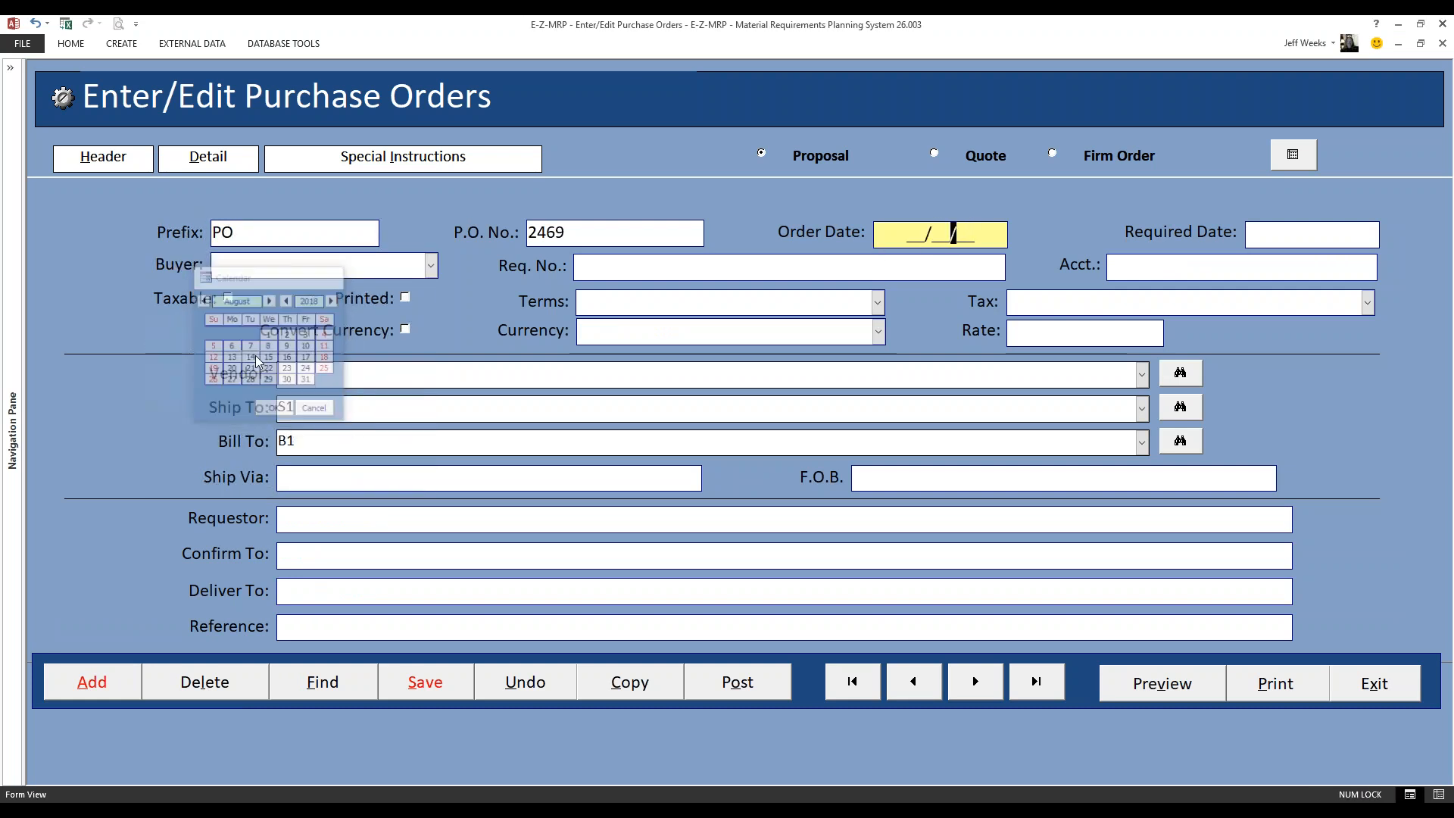
pyautogui.doubleClick(1301, 233)
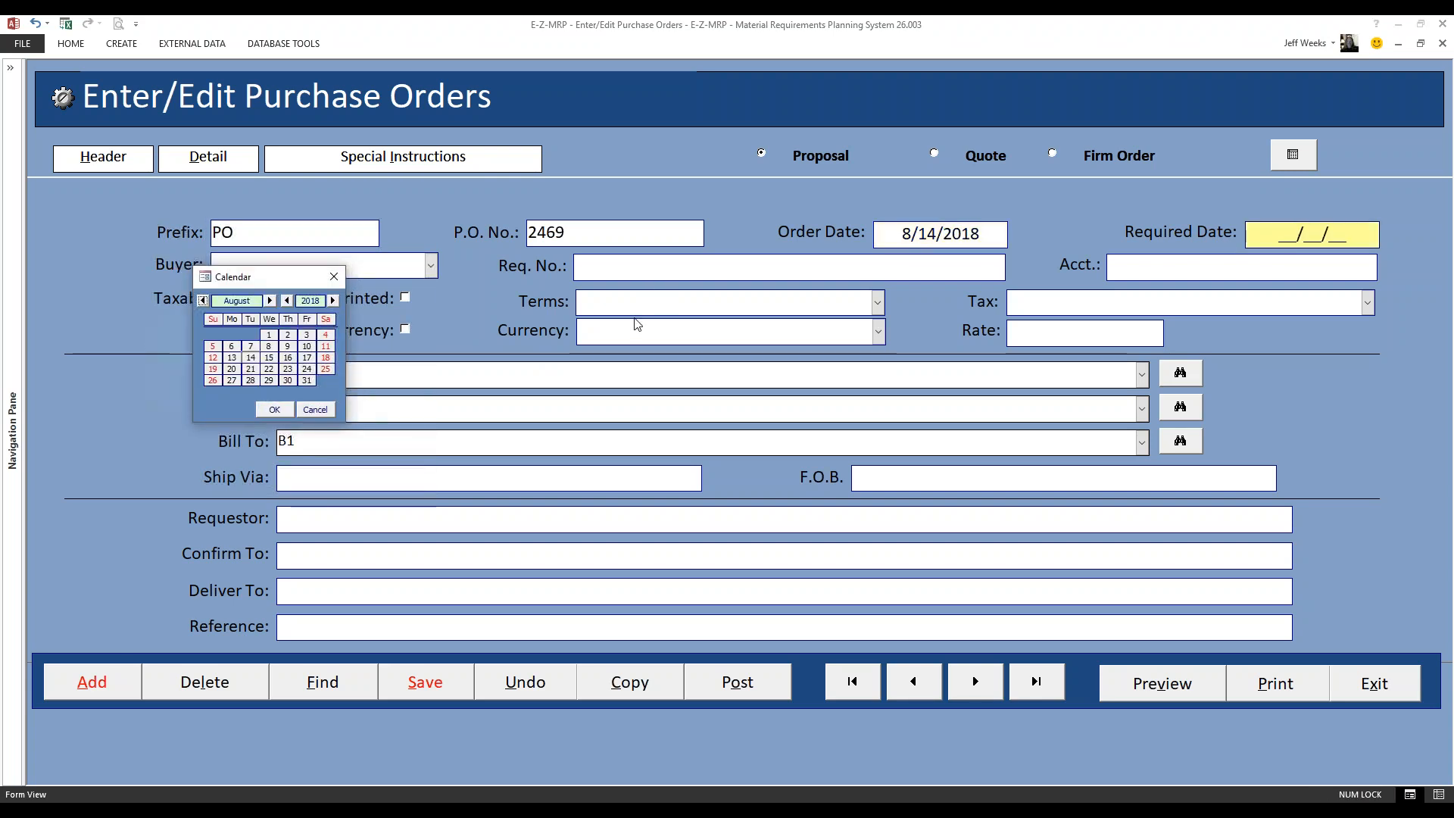
pyautogui.click(269, 301)
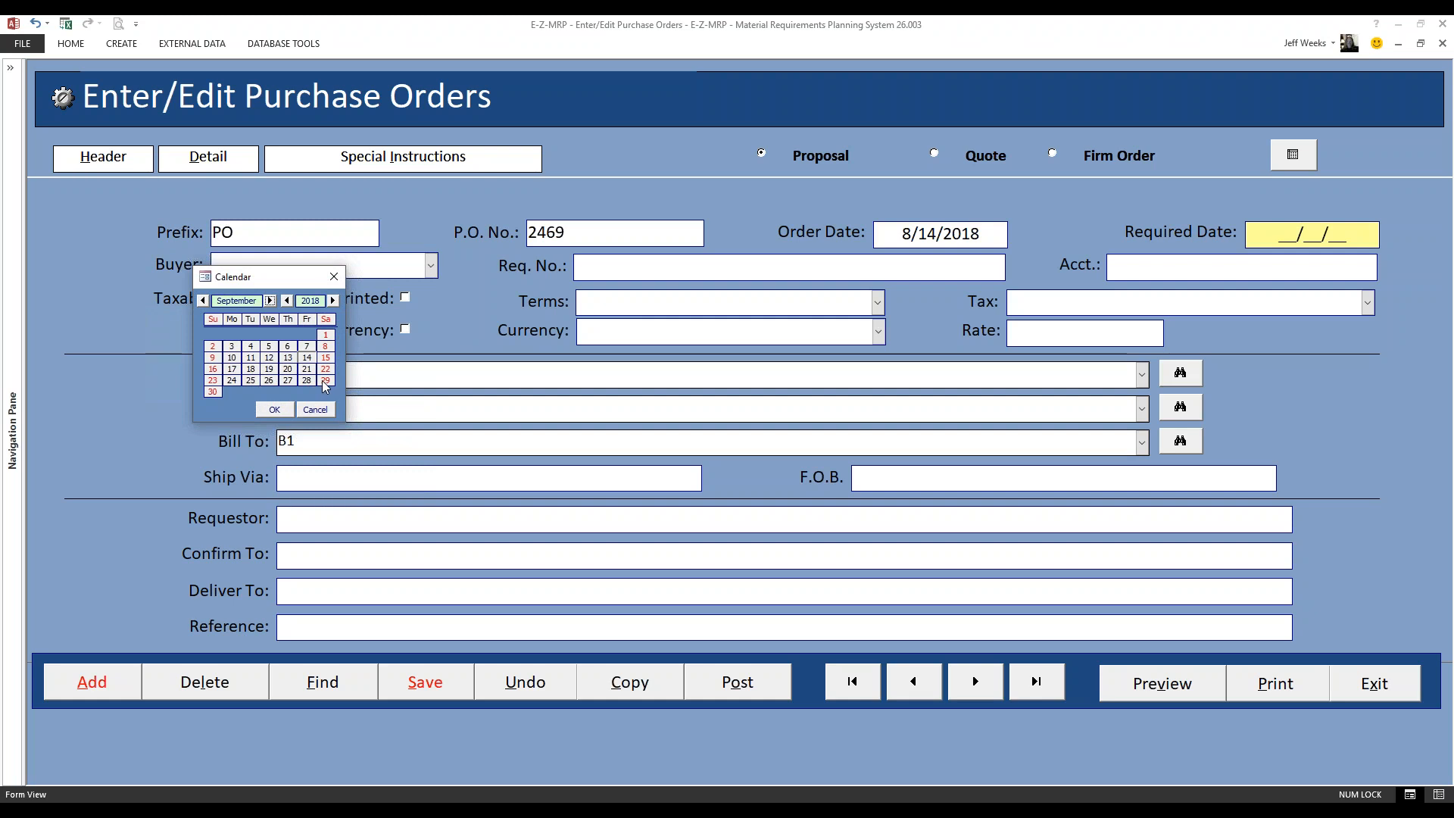
pyautogui.doubleClick(213, 391)
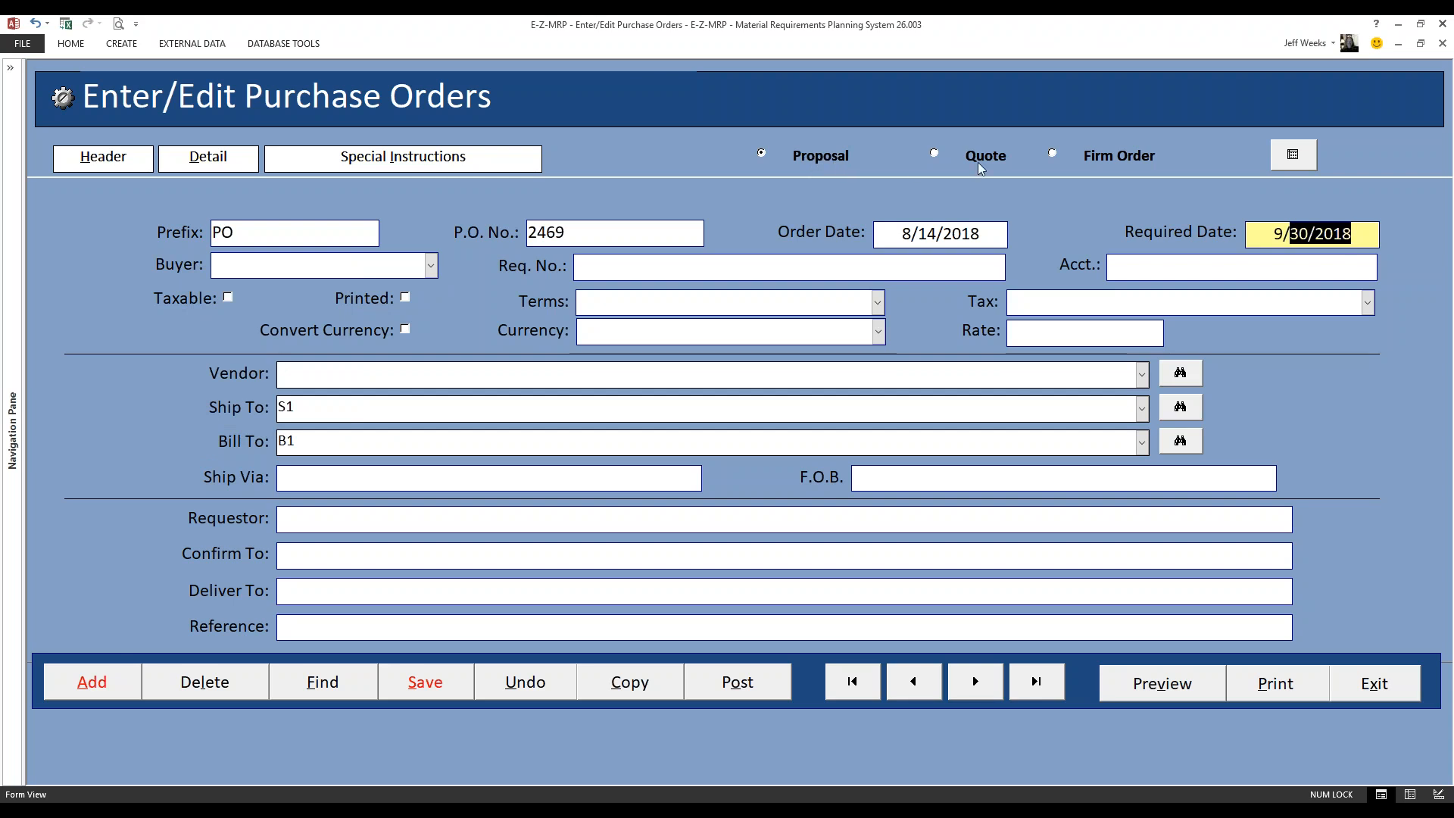
# Make it a firm order with vendor AIS - Acme Industrial Supply and the second listed buyer, and save the header
pyautogui.click(1052, 153)
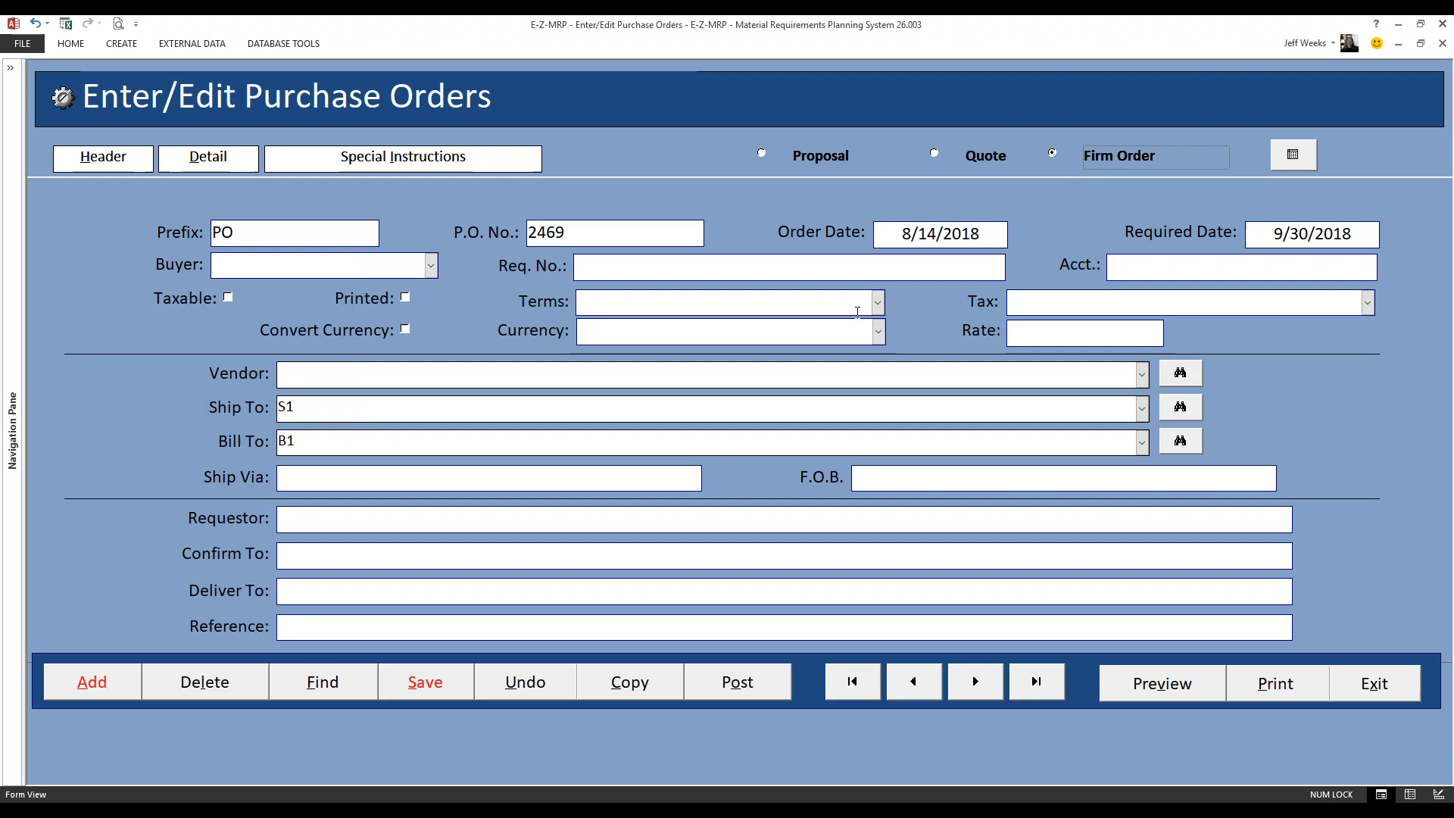
pyautogui.click(1143, 373)
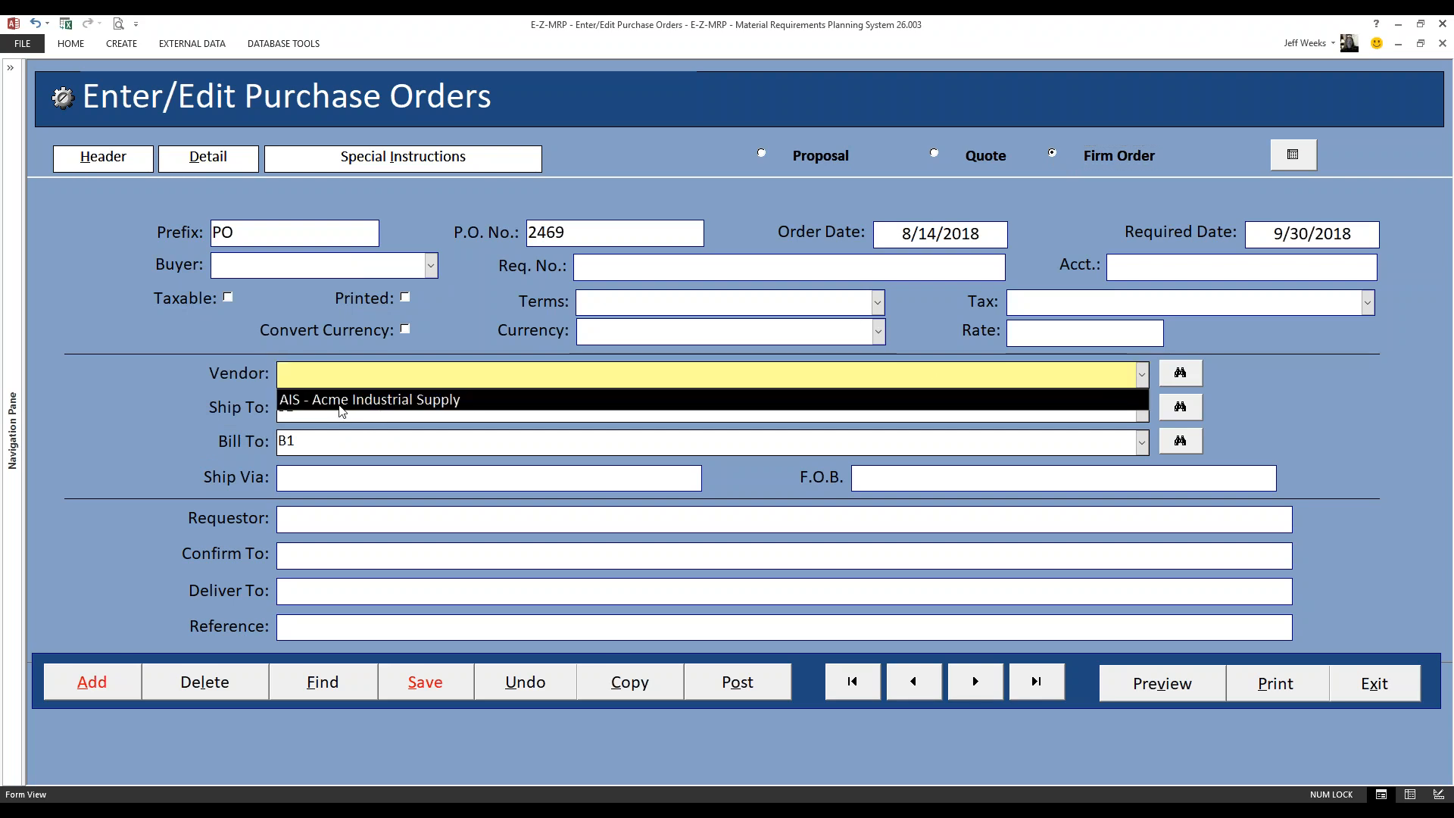
pyautogui.click(341, 405)
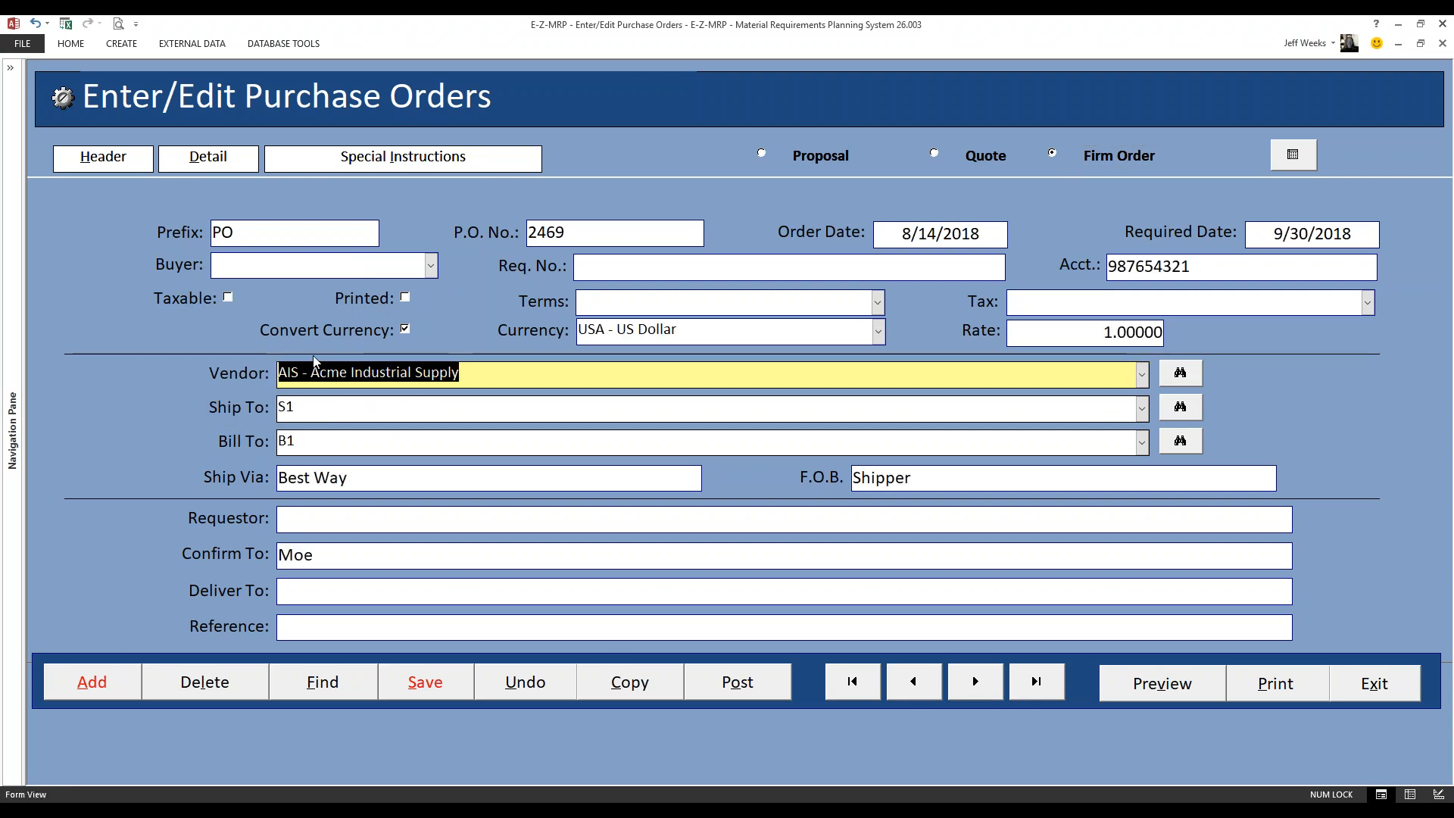
pyautogui.click(431, 266)
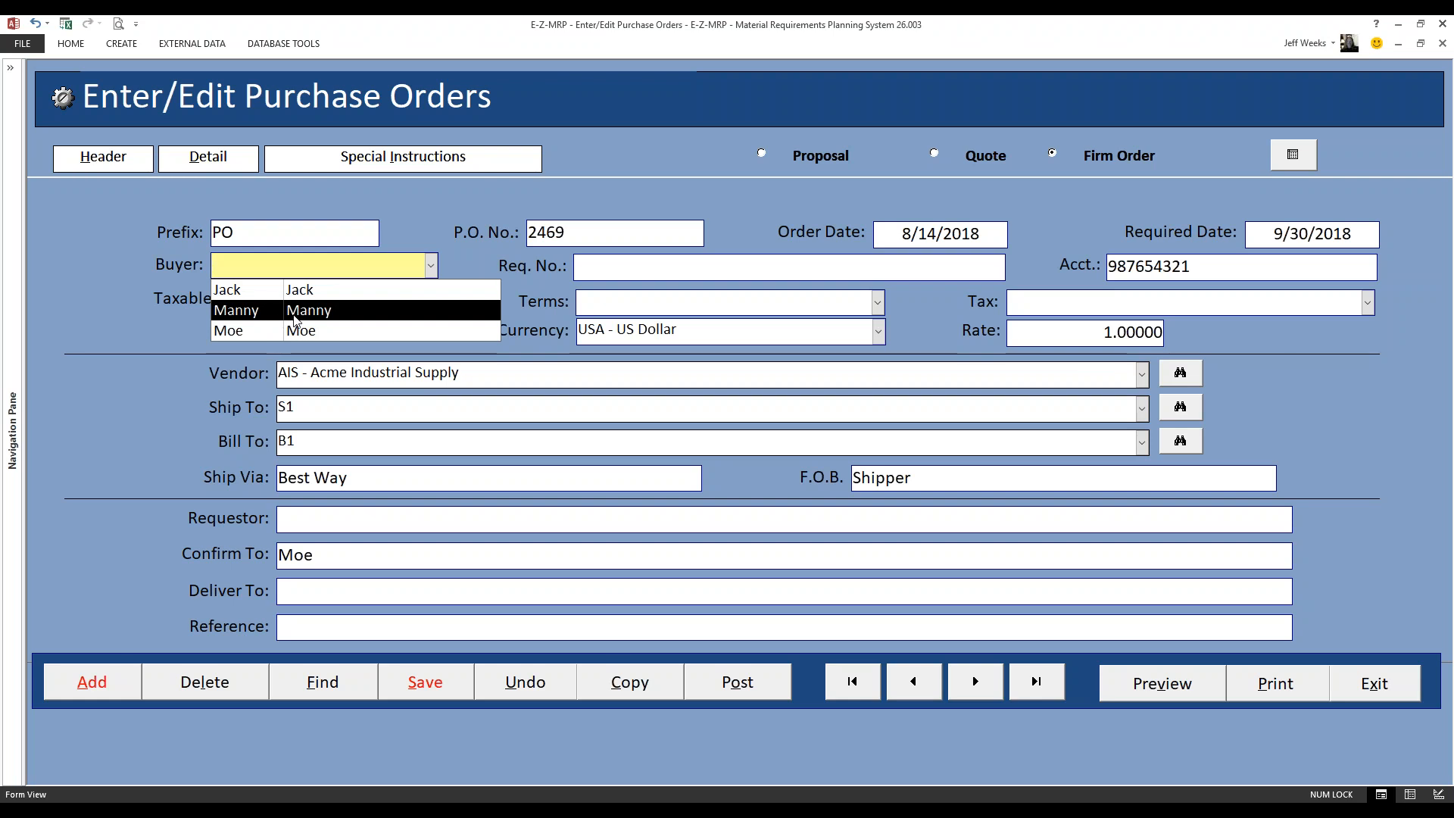
pyautogui.click(302, 307)
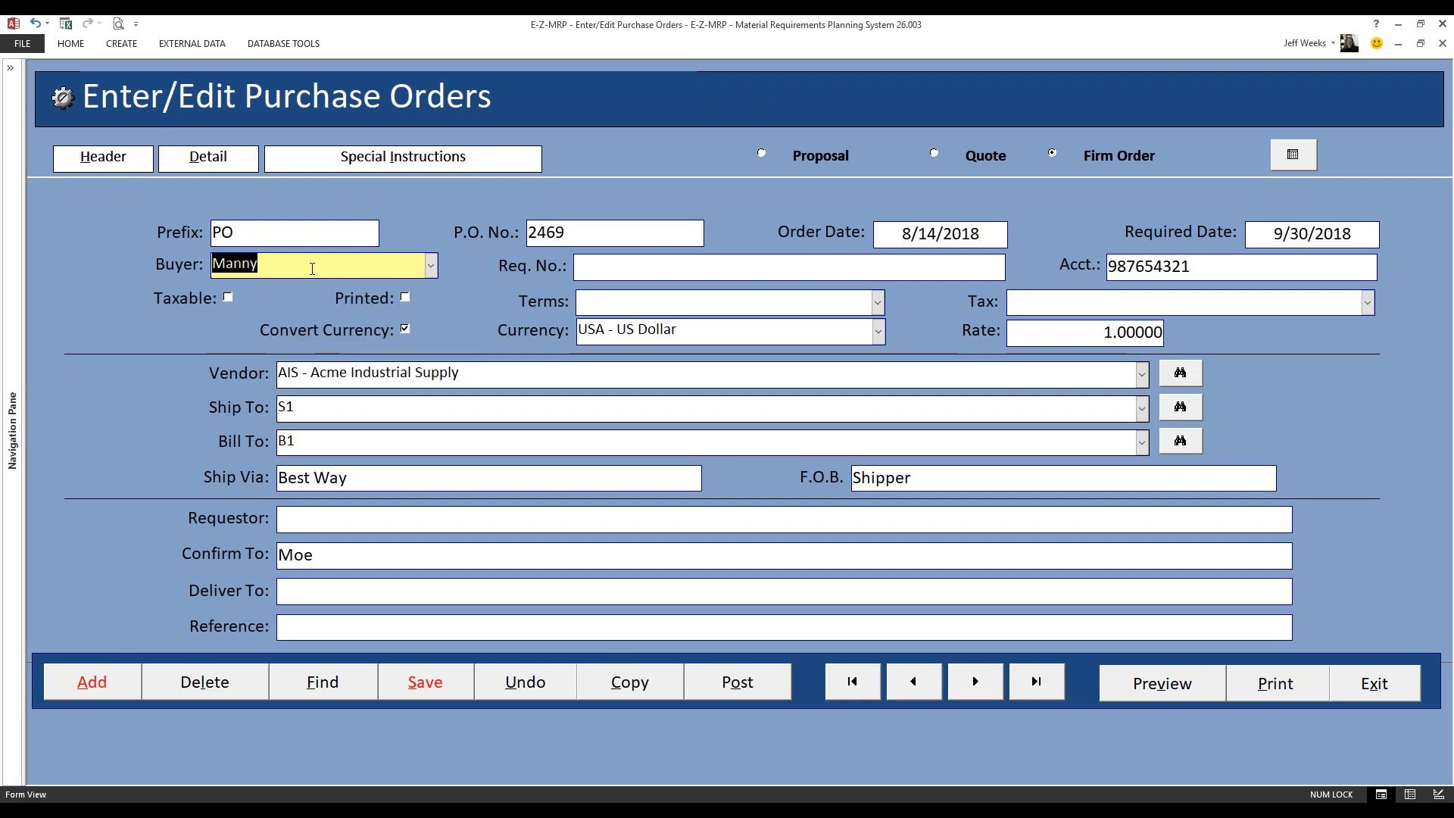
pyautogui.click(437, 689)
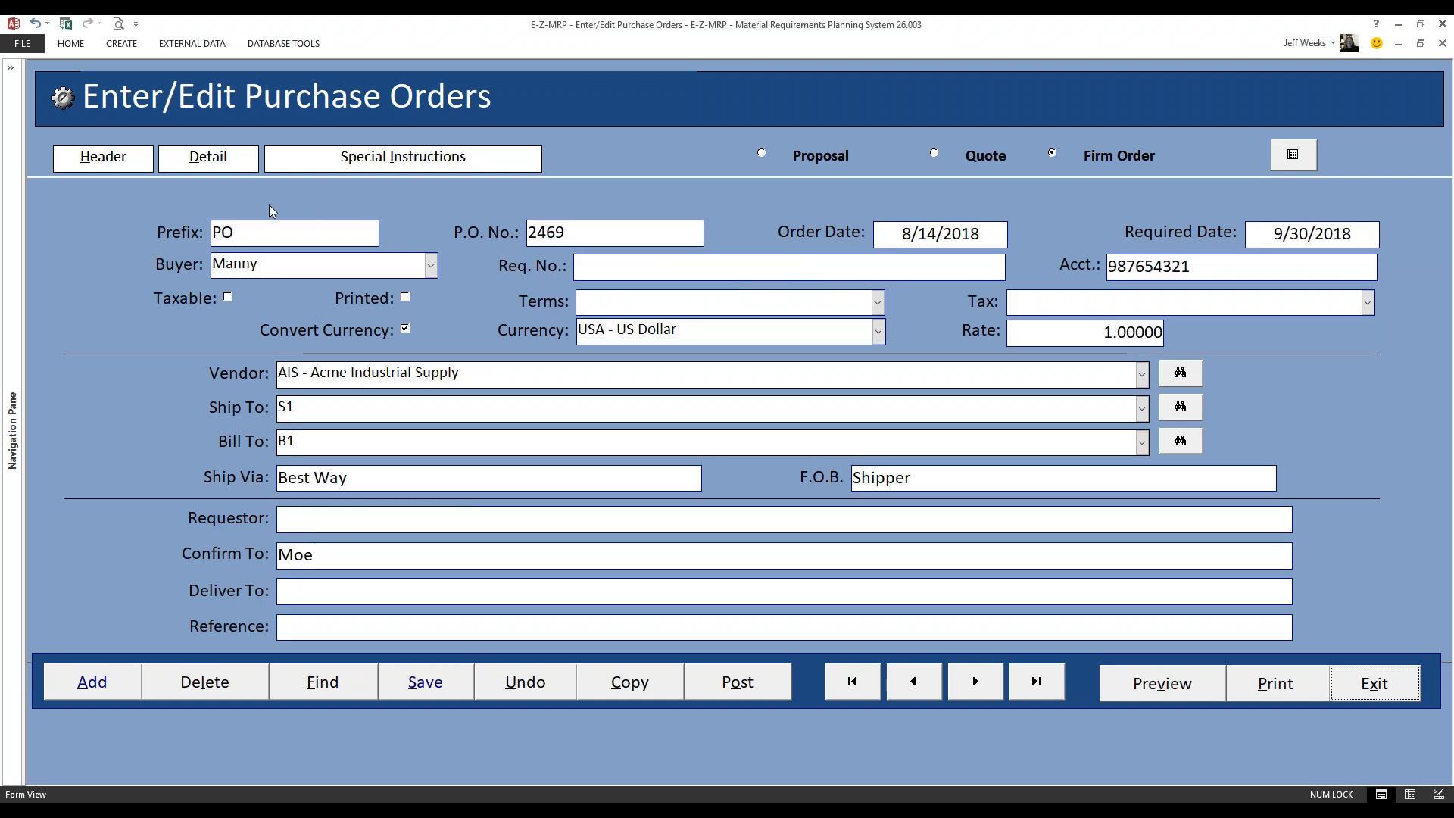
# Enter the first detail line for COMP-3 Chewing Gum with date requested 8/24/2018 and quantity 800
pyautogui.click(208, 156)
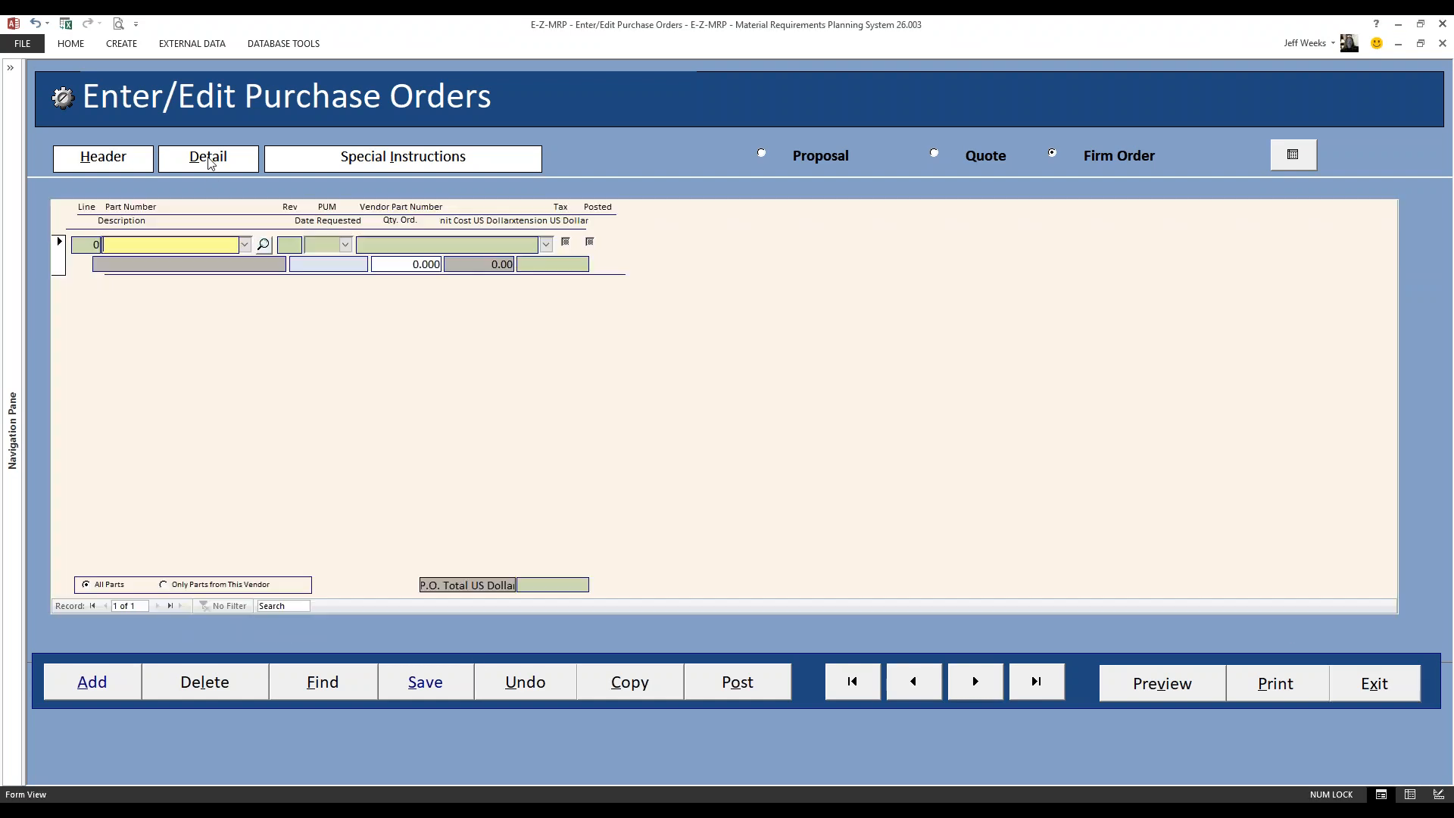
pyautogui.click(244, 244)
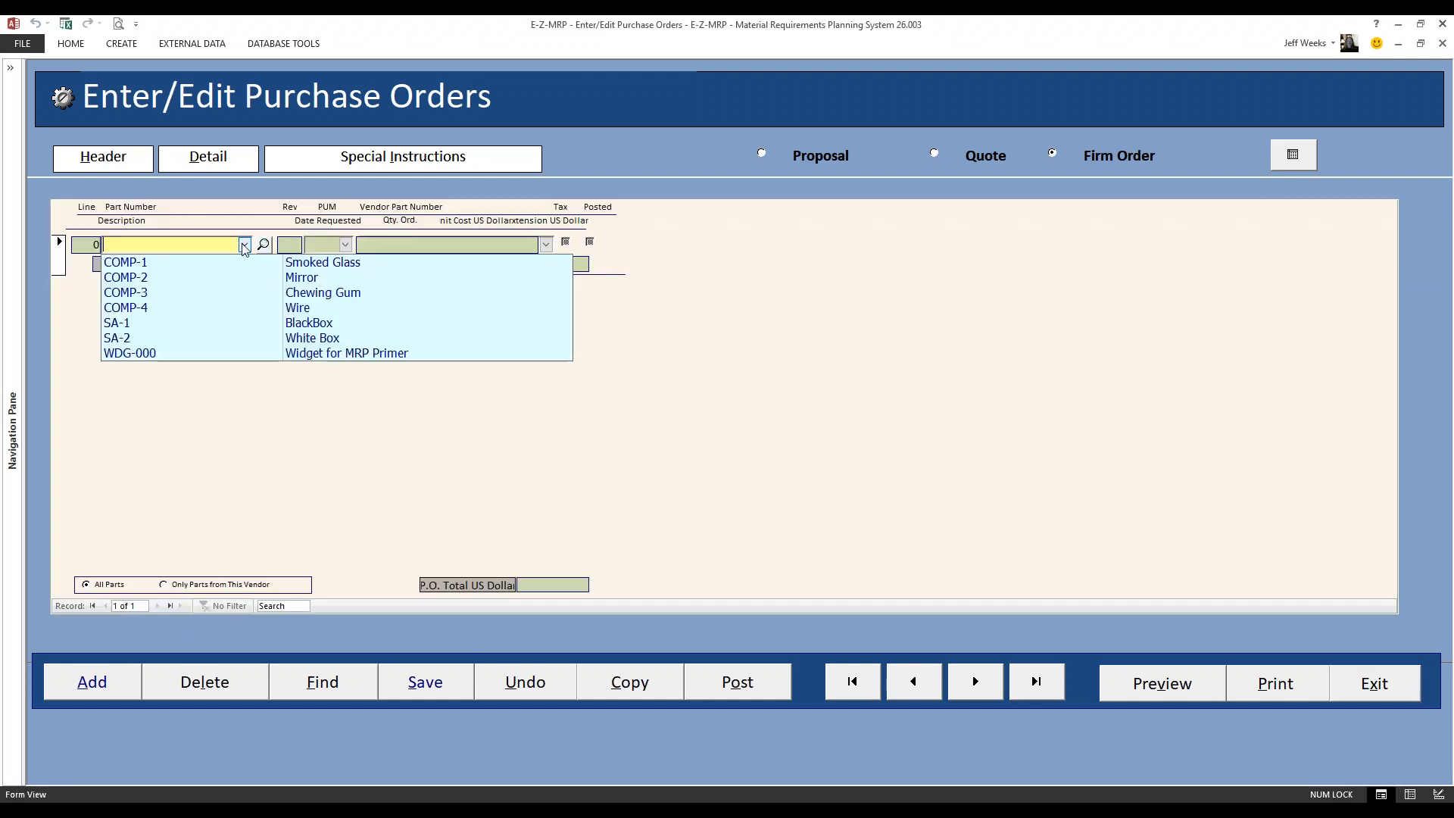
pyautogui.click(132, 293)
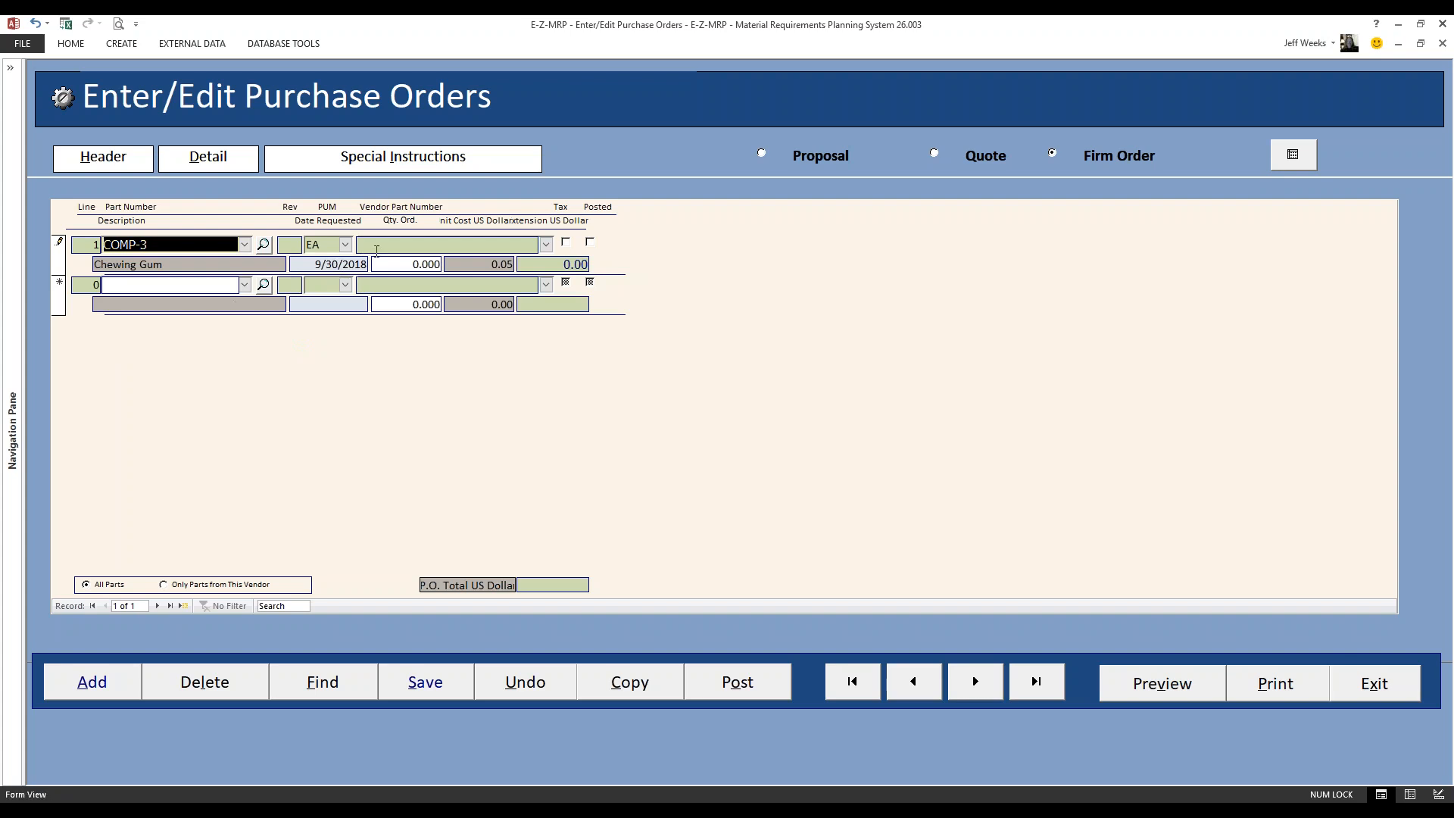
pyautogui.doubleClick(324, 263)
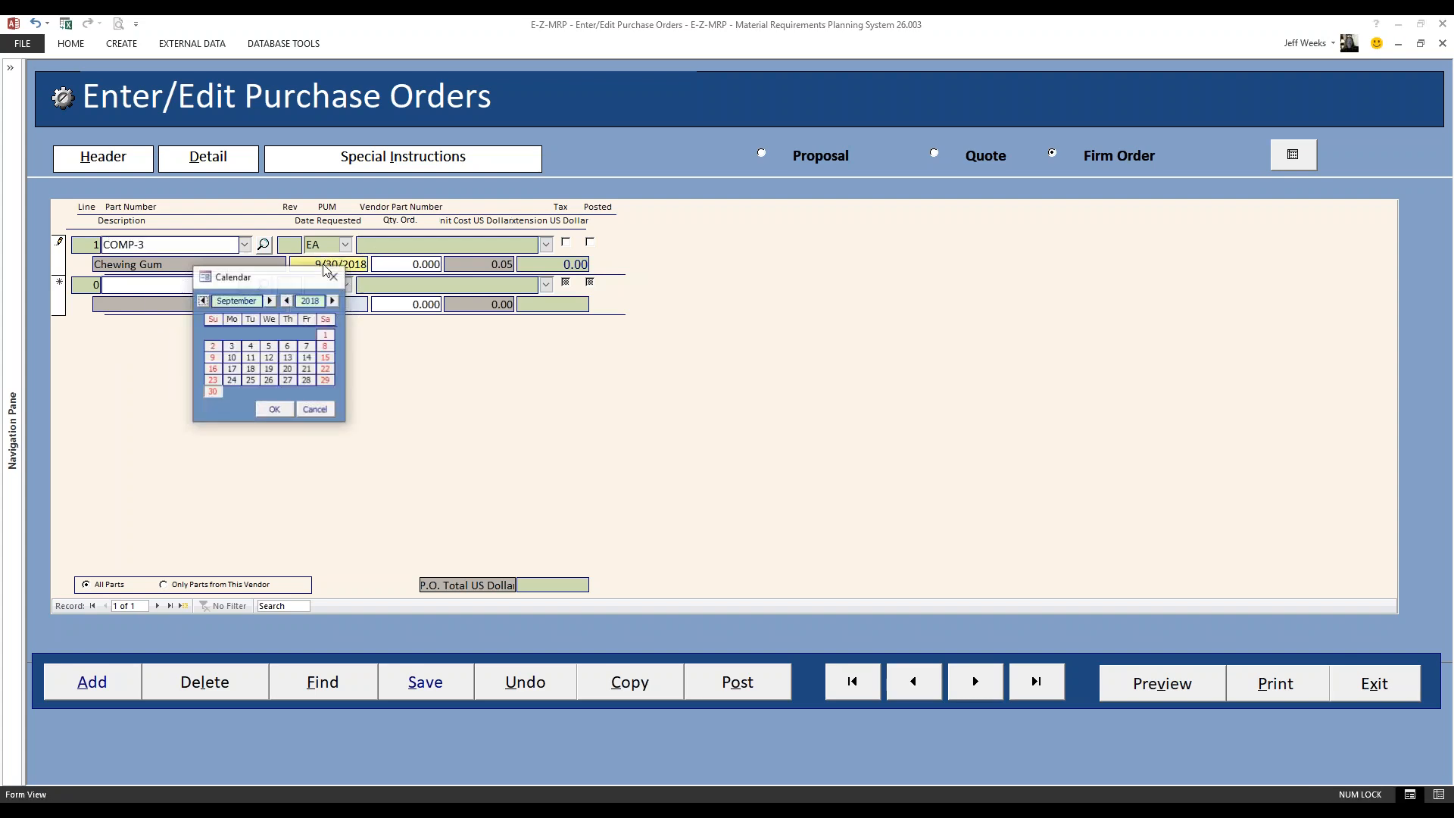
pyautogui.click(203, 301)
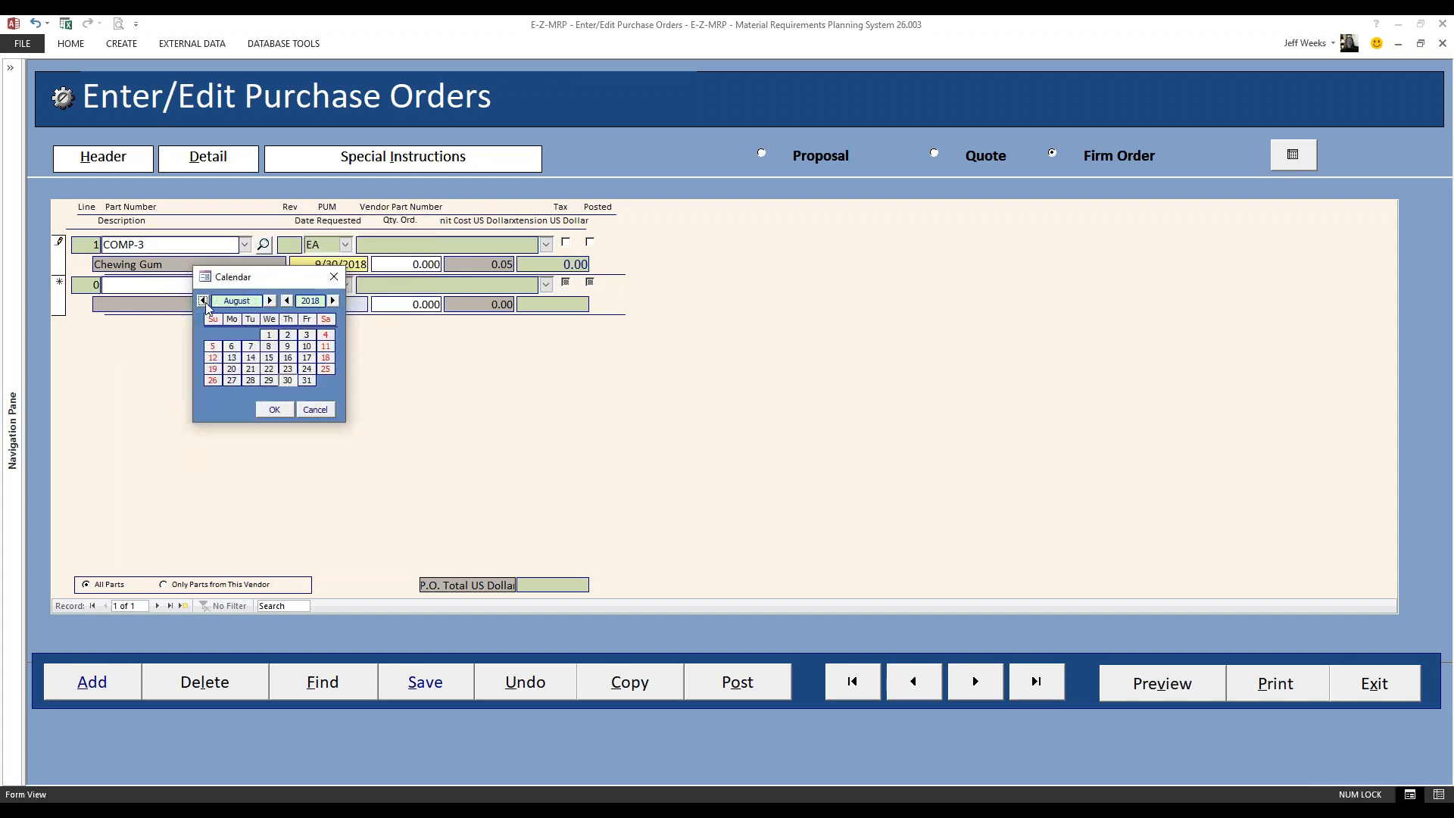
pyautogui.doubleClick(305, 369)
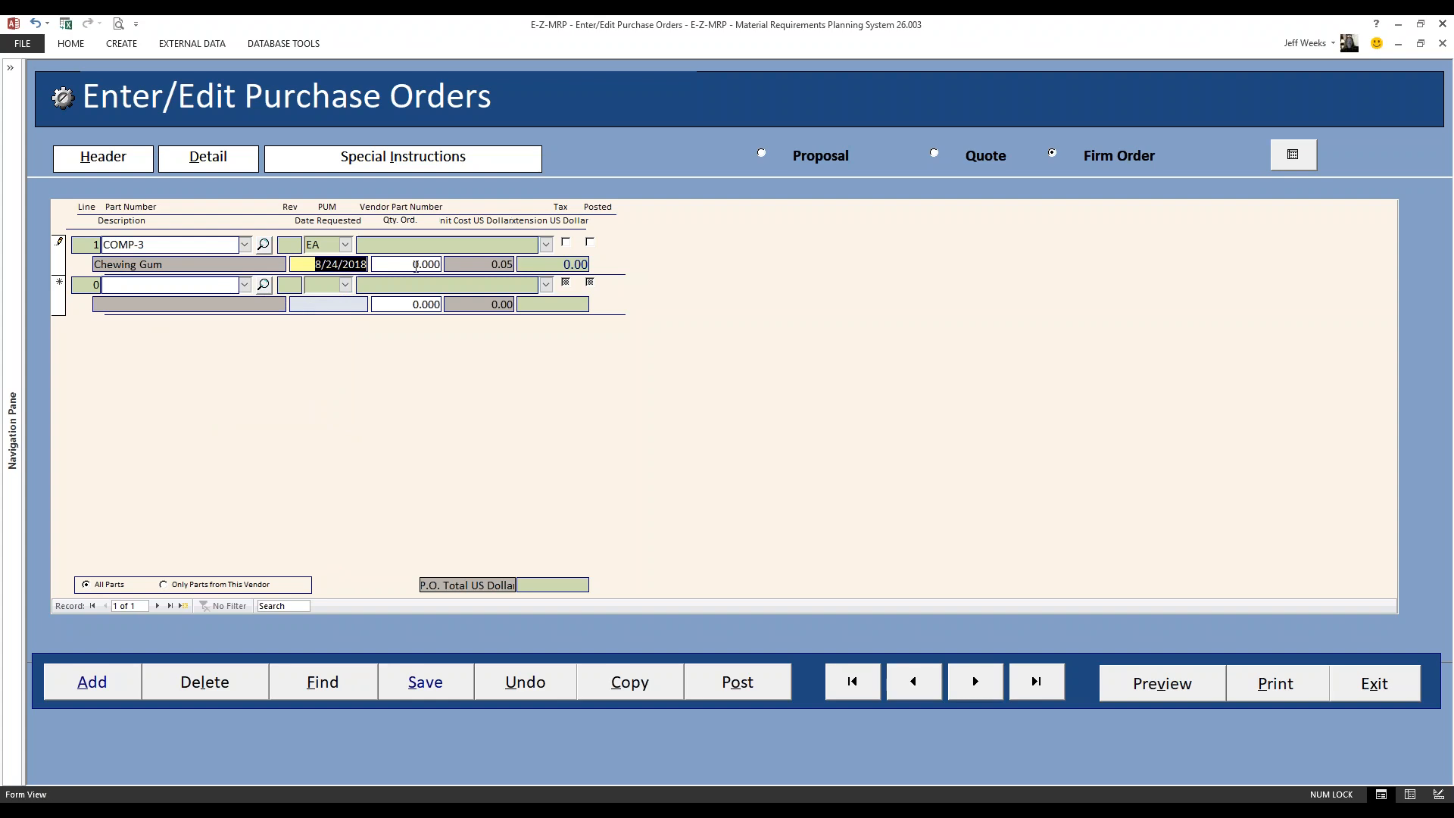
pyautogui.click(439, 263)
pyautogui.write('800')
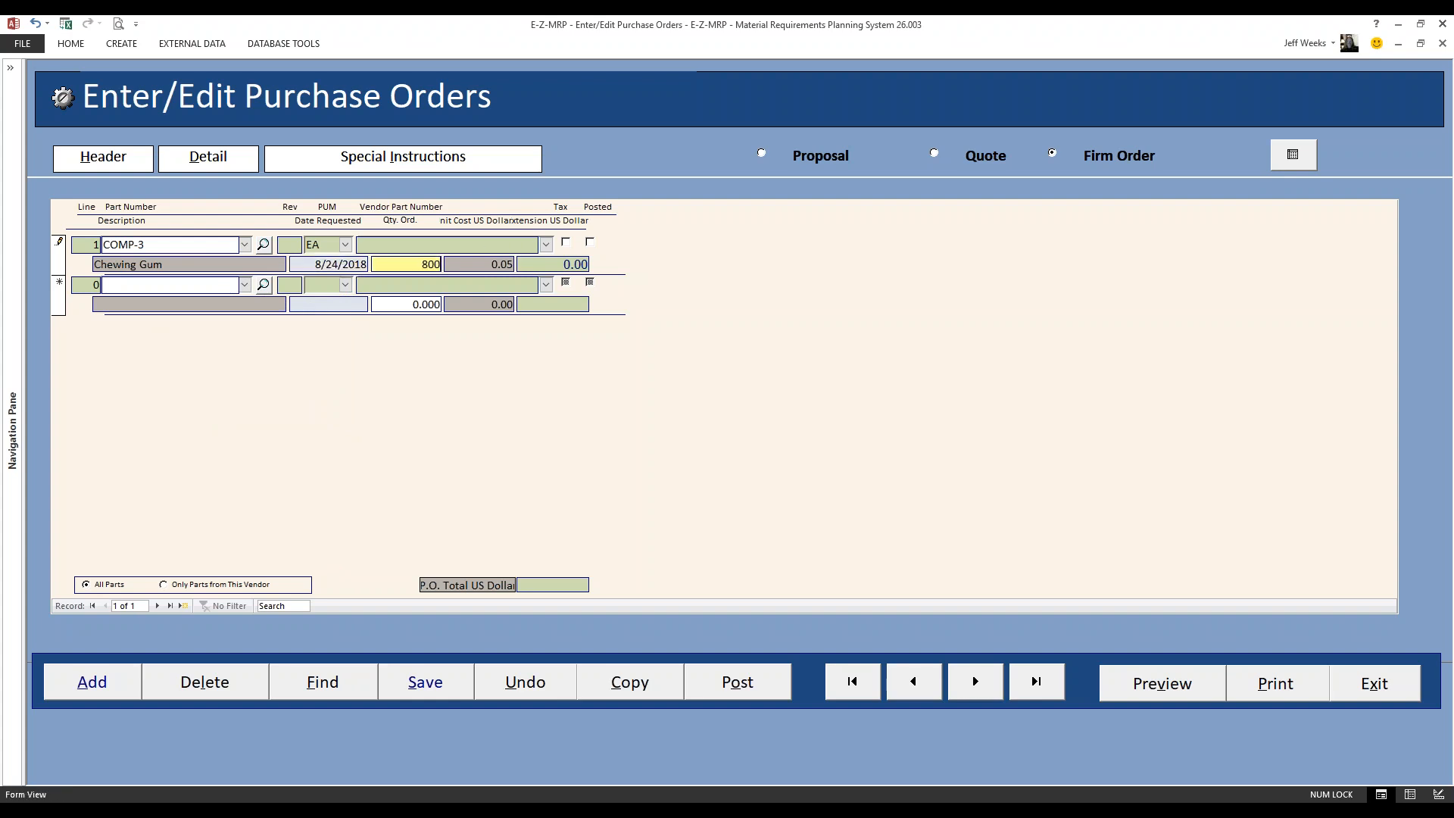
pyautogui.press('Tab')
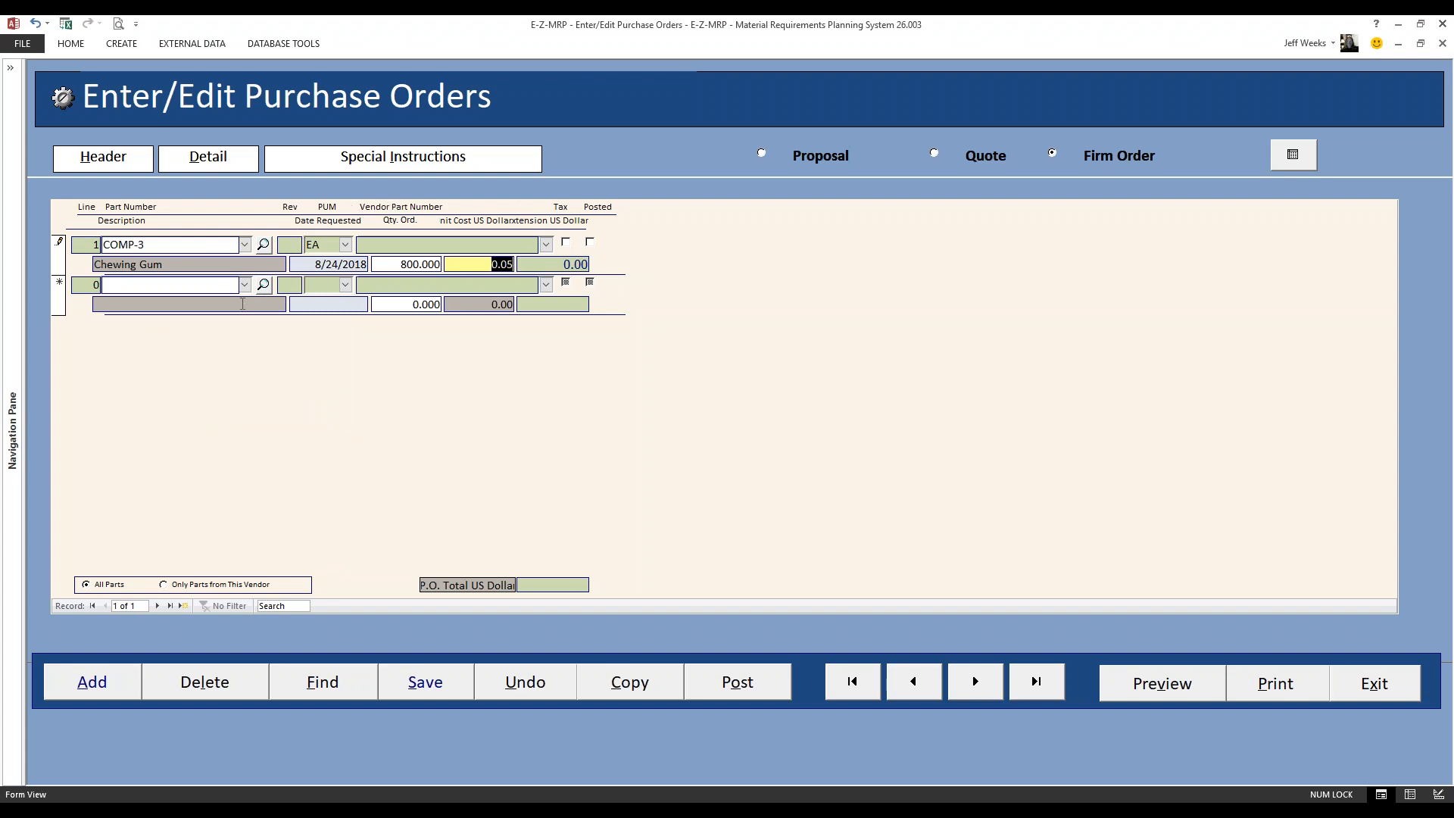
# Add a second detail line for COMP-3 Chewing Gum with date requested 9/28/2018 and quantity 1260
pyautogui.click(246, 291)
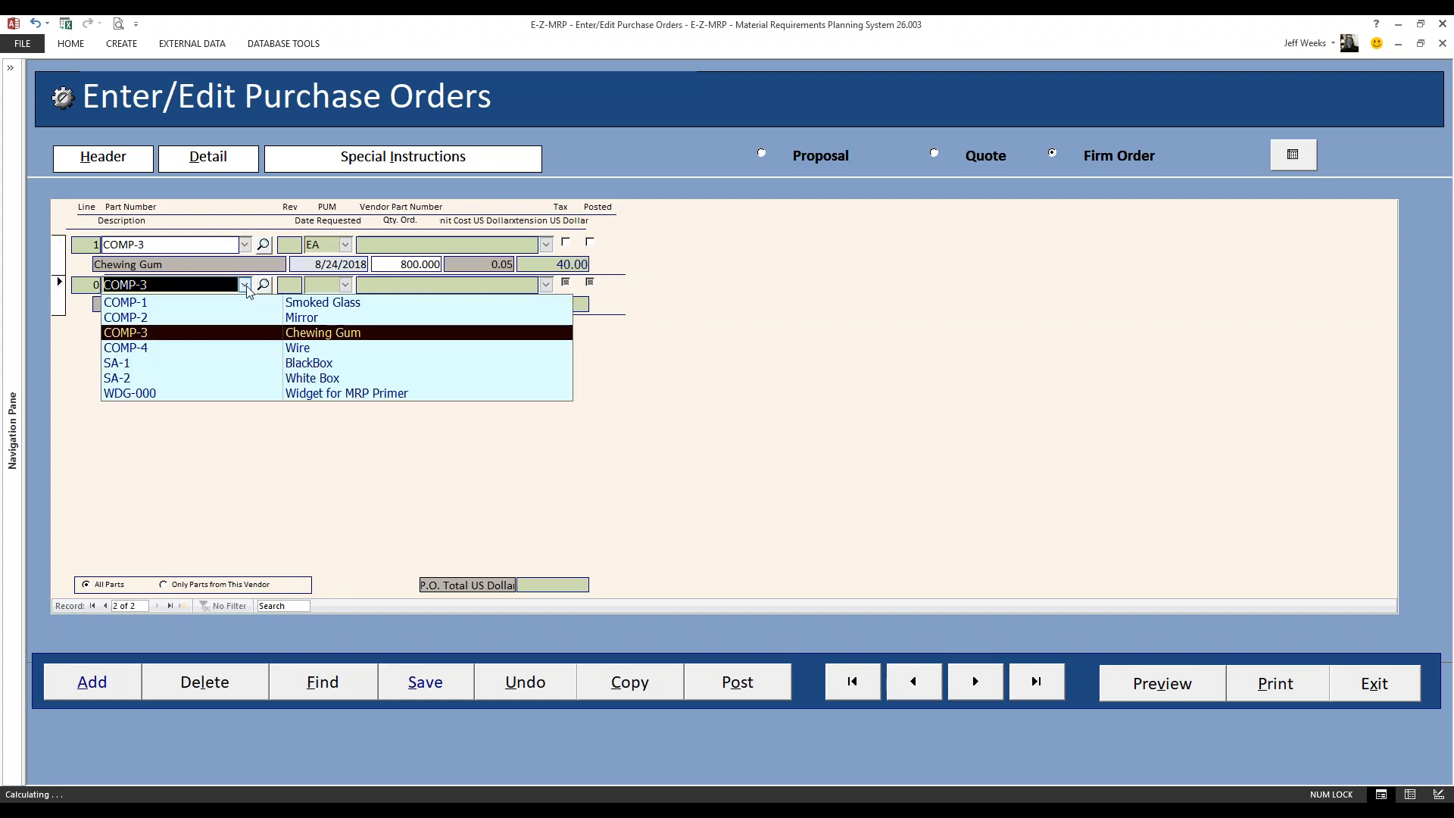
pyautogui.click(183, 332)
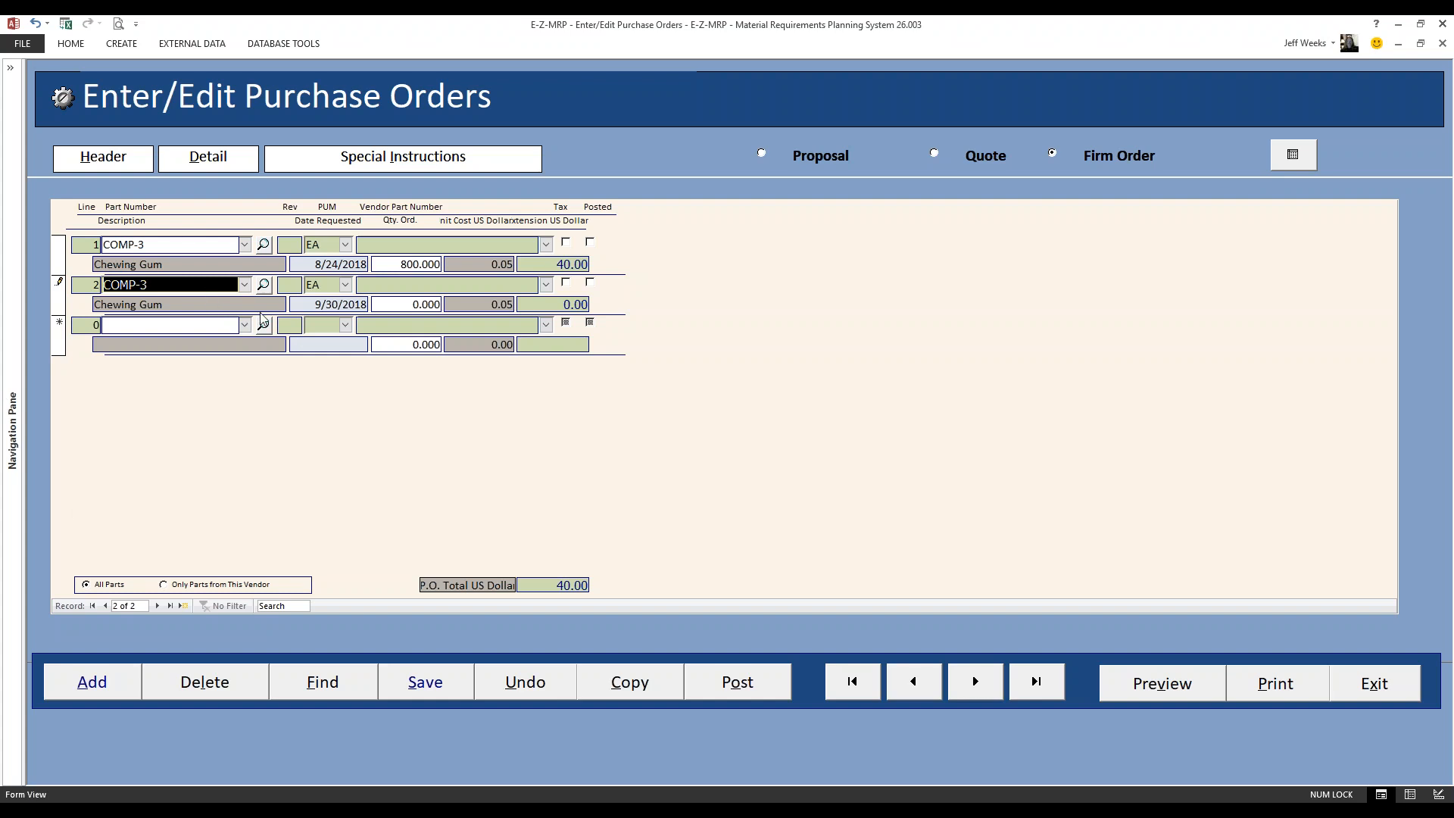
pyautogui.doubleClick(336, 304)
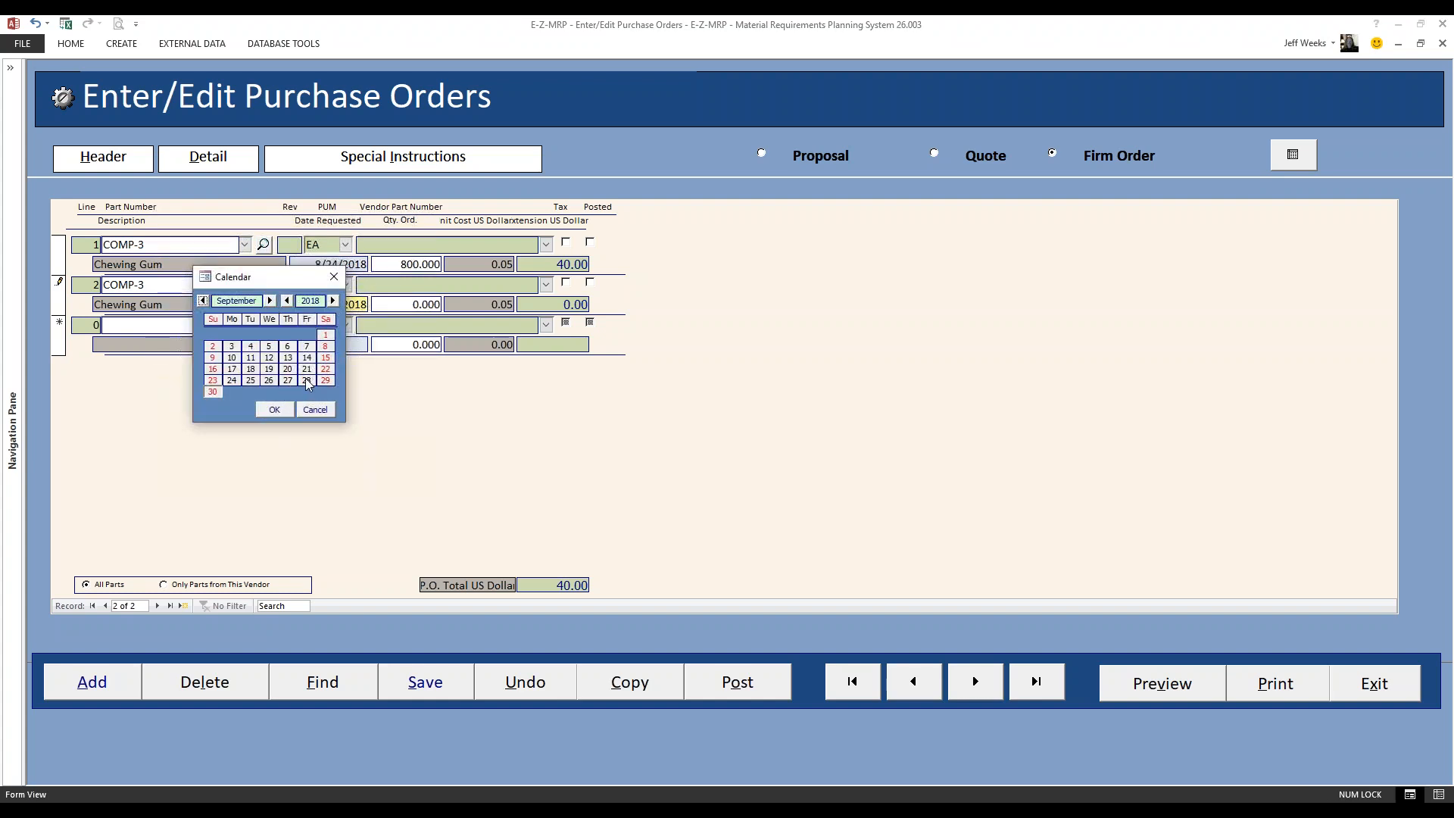
pyautogui.doubleClick(305, 380)
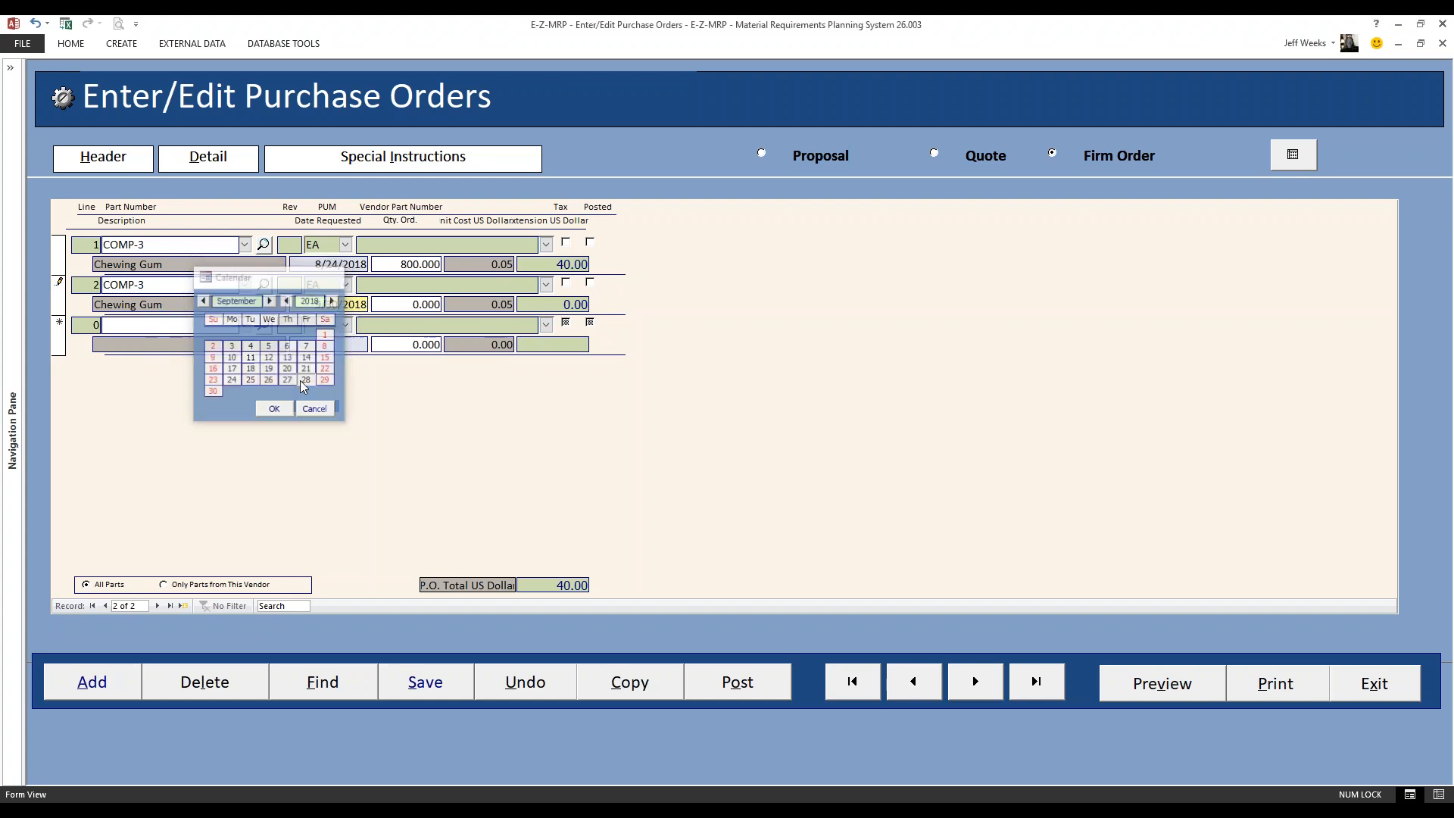
pyautogui.click(399, 305)
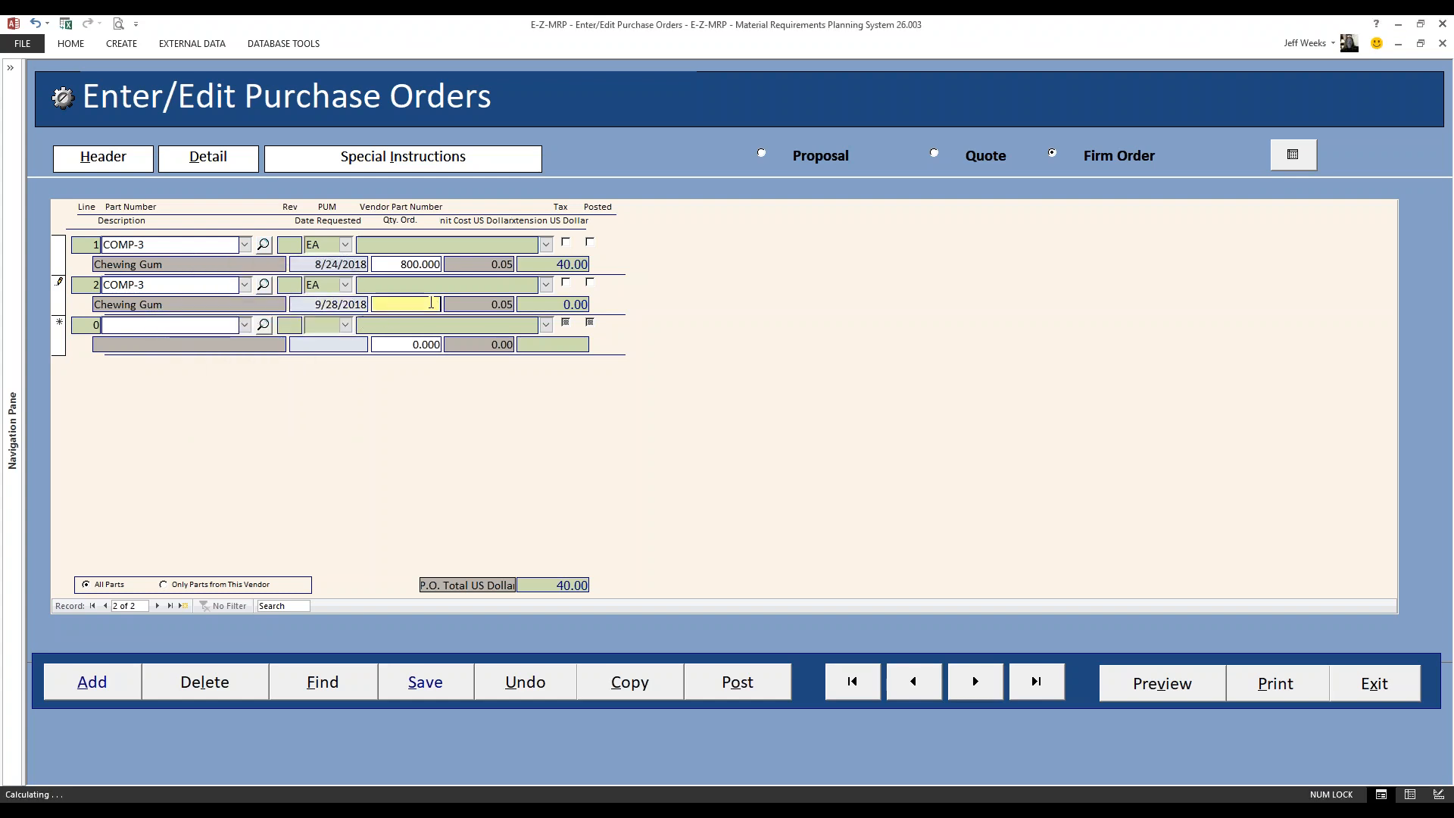
pyautogui.write('260')
pyautogui.moveTo(406, 300); pyautogui.dragTo(442, 303)
pyautogui.write('1260')
# Post the purchase order's unposted lines to the Supply Side
pyautogui.click(731, 686)
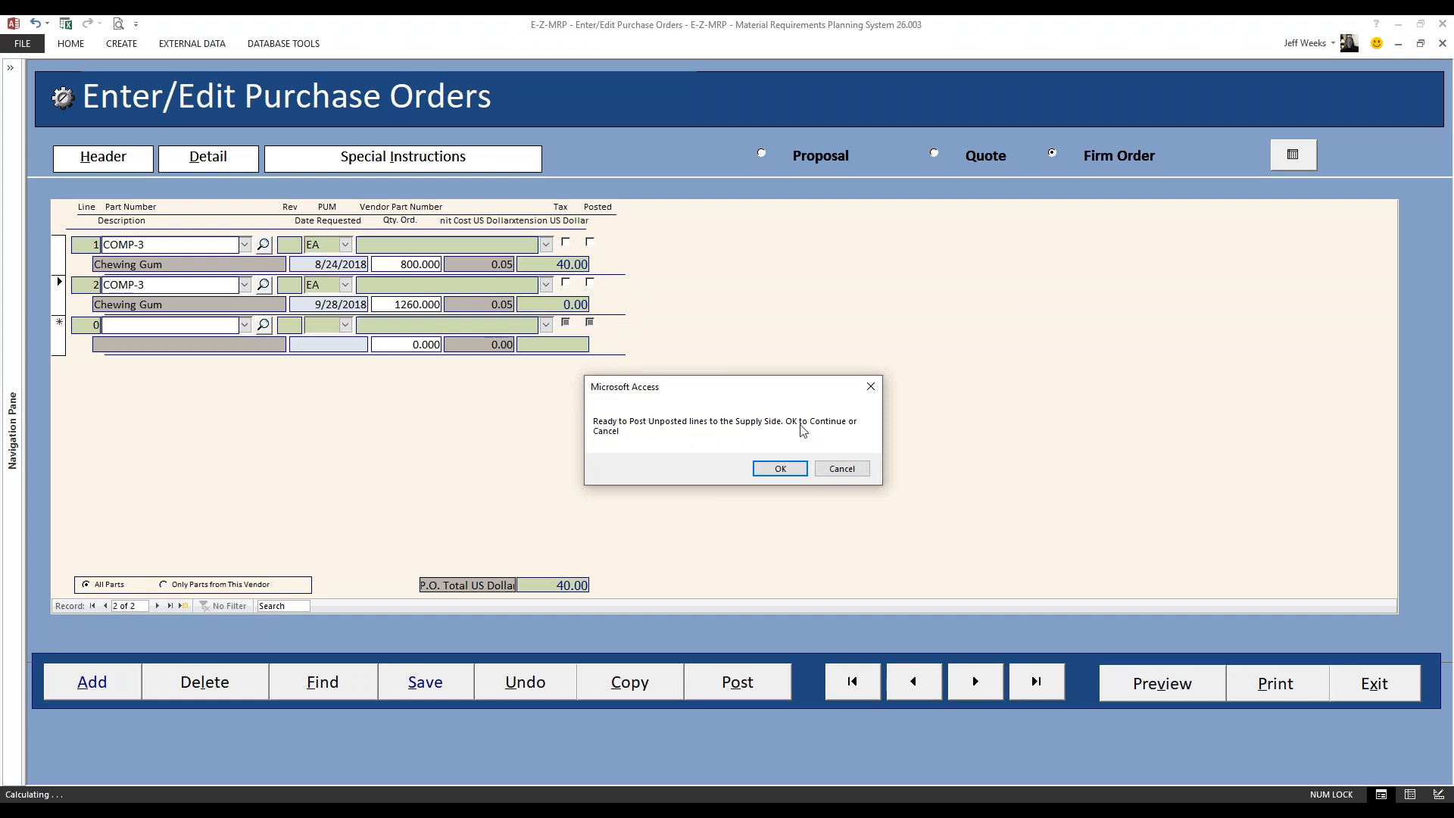
pyautogui.click(791, 469)
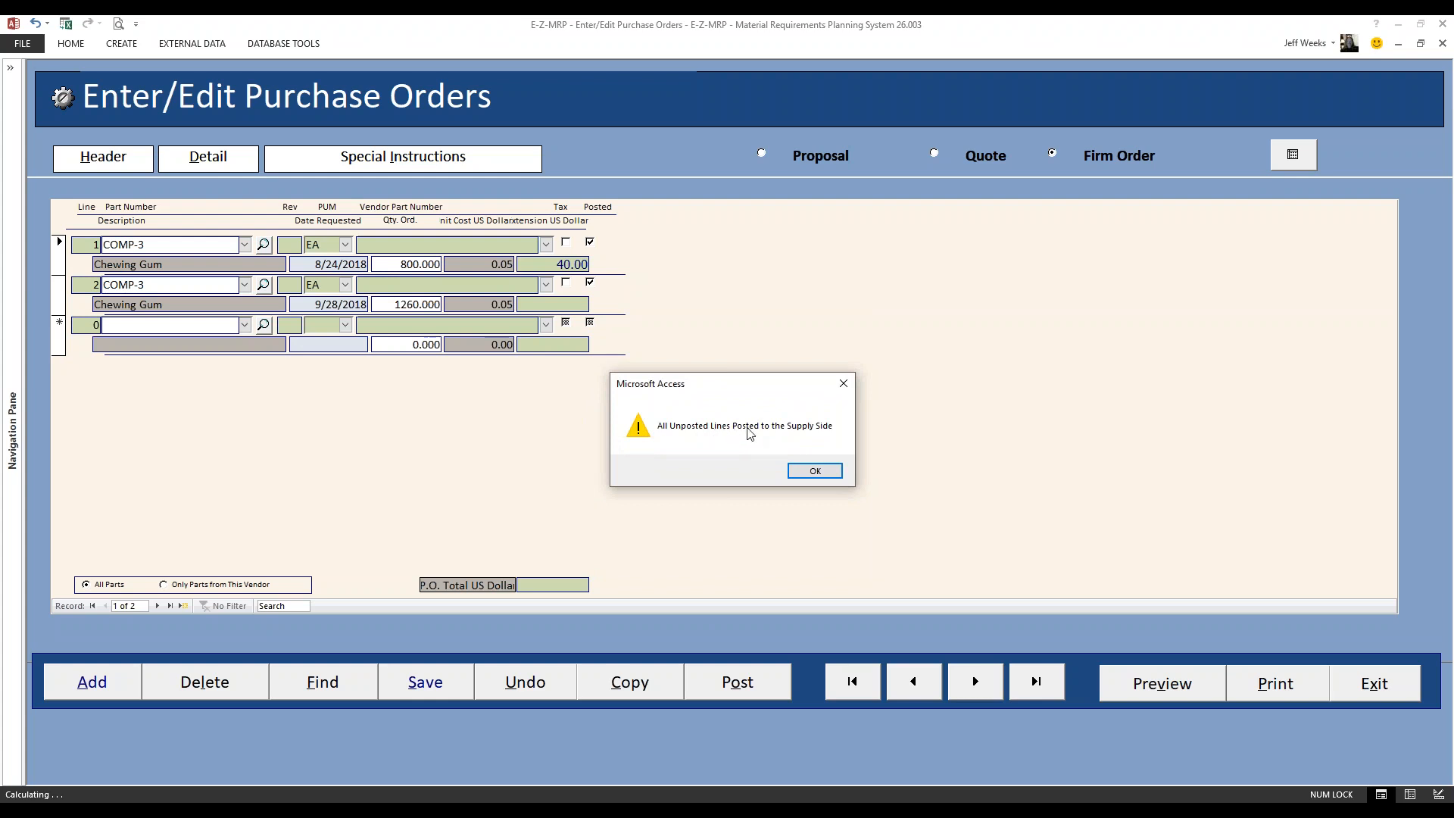
# Add a third detail line for COMP-4 Wire with date requested 8/31/2018 and quantity 800, consulting the captured shortage report
pyautogui.click(815, 471)
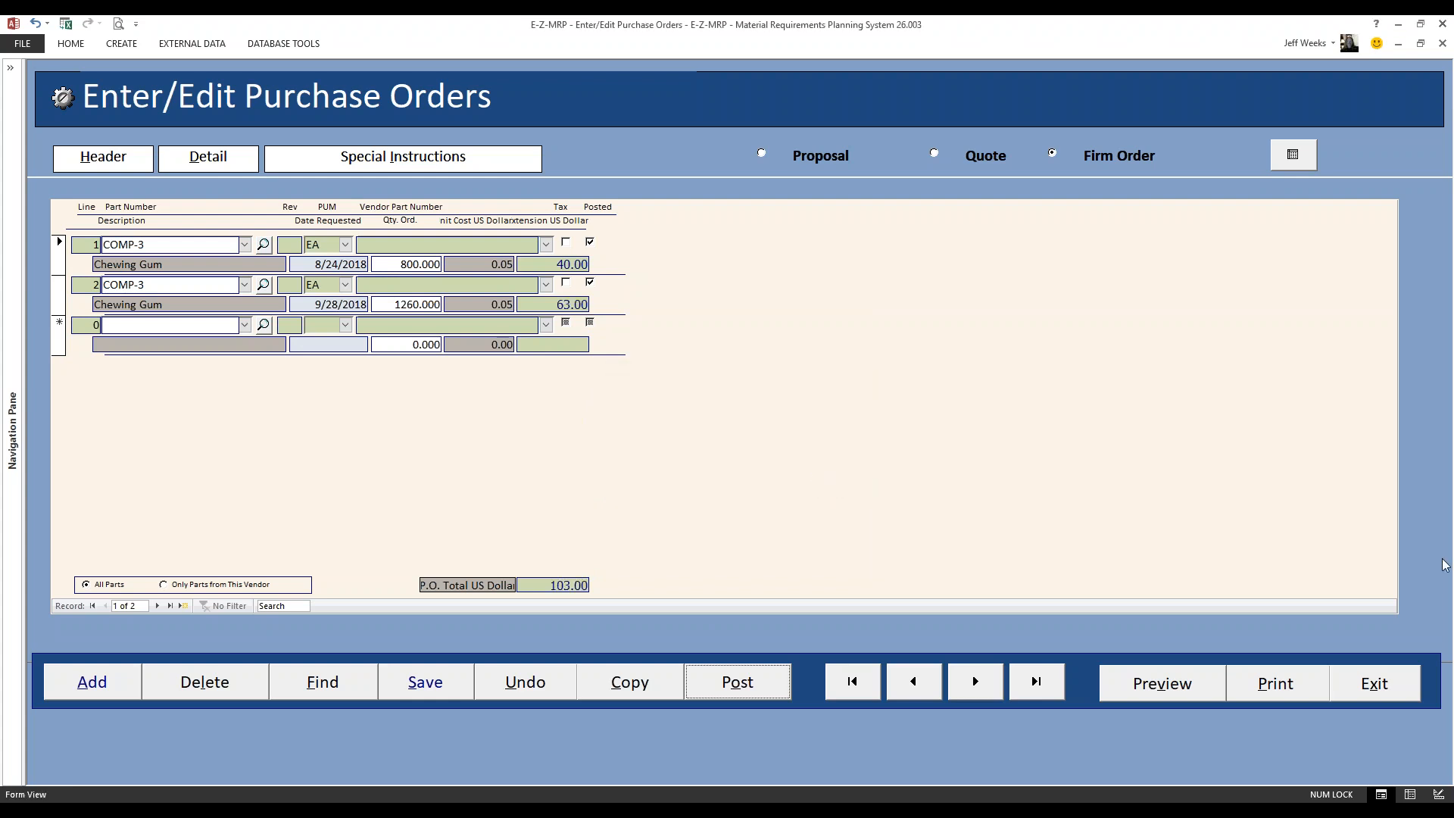
pyautogui.moveTo(1453, 99); pyautogui.dragTo(500, 86)
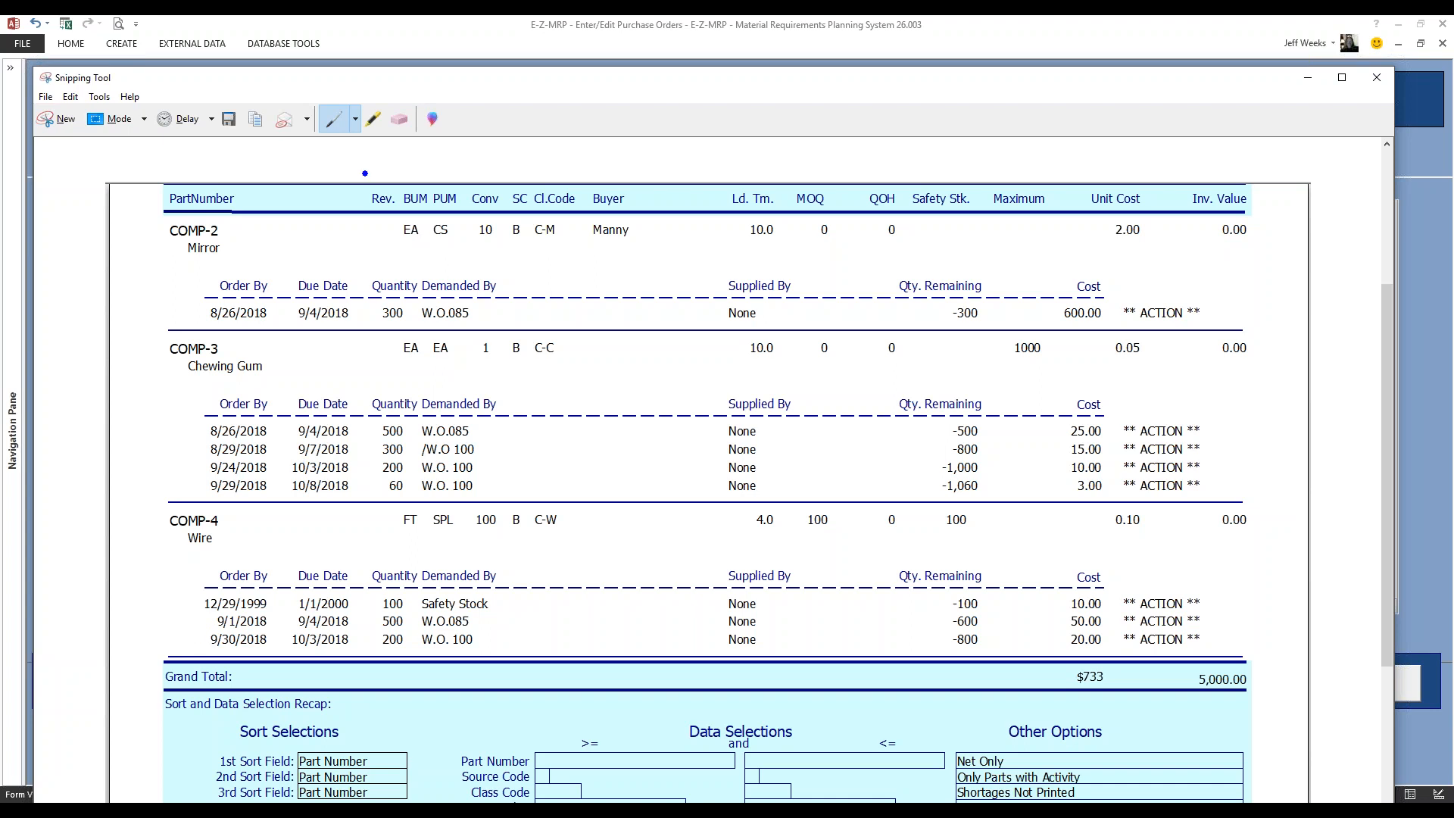
pyautogui.moveTo(348, 87); pyautogui.dragTo(1453, 75)
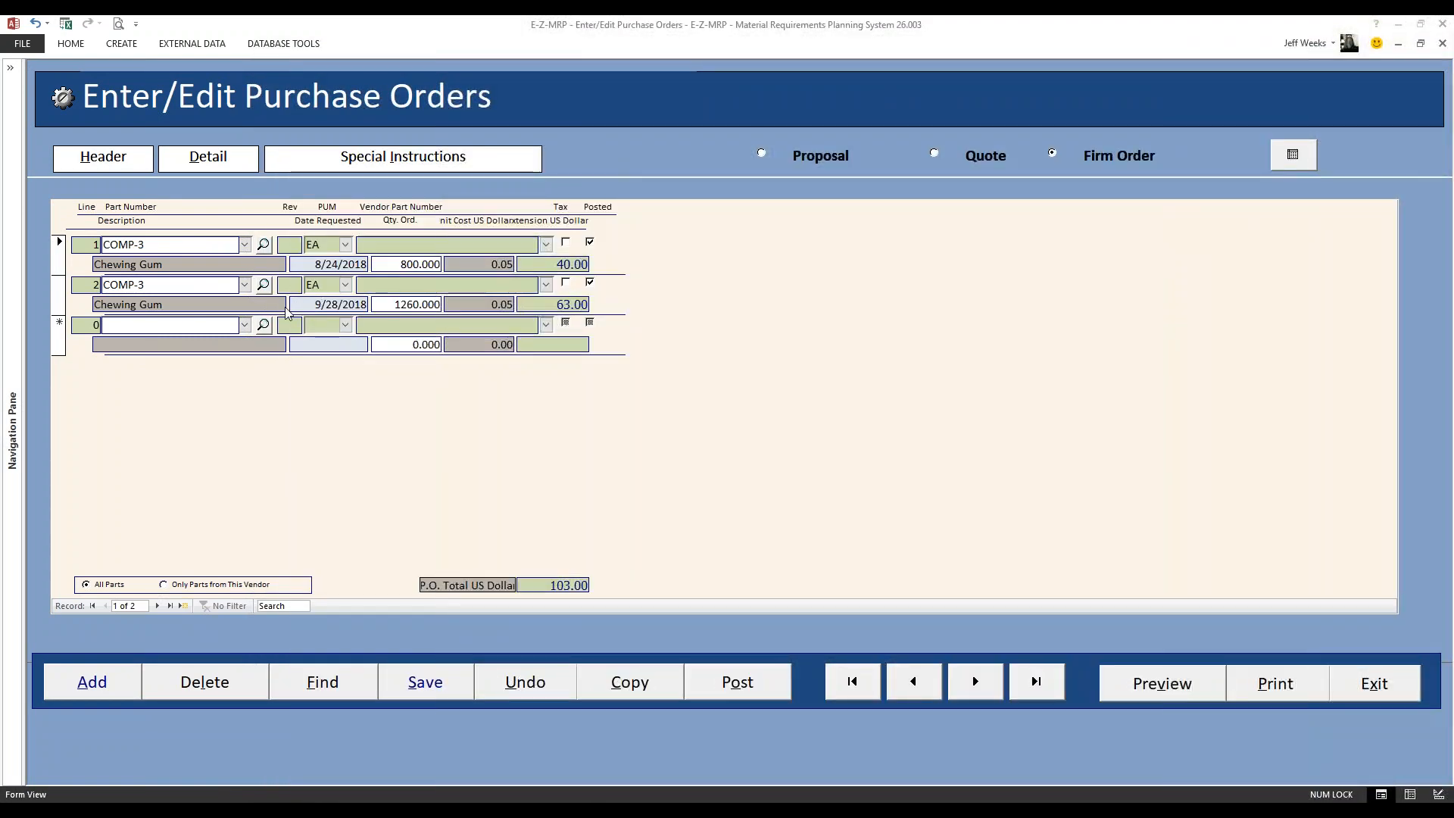
pyautogui.click(245, 326)
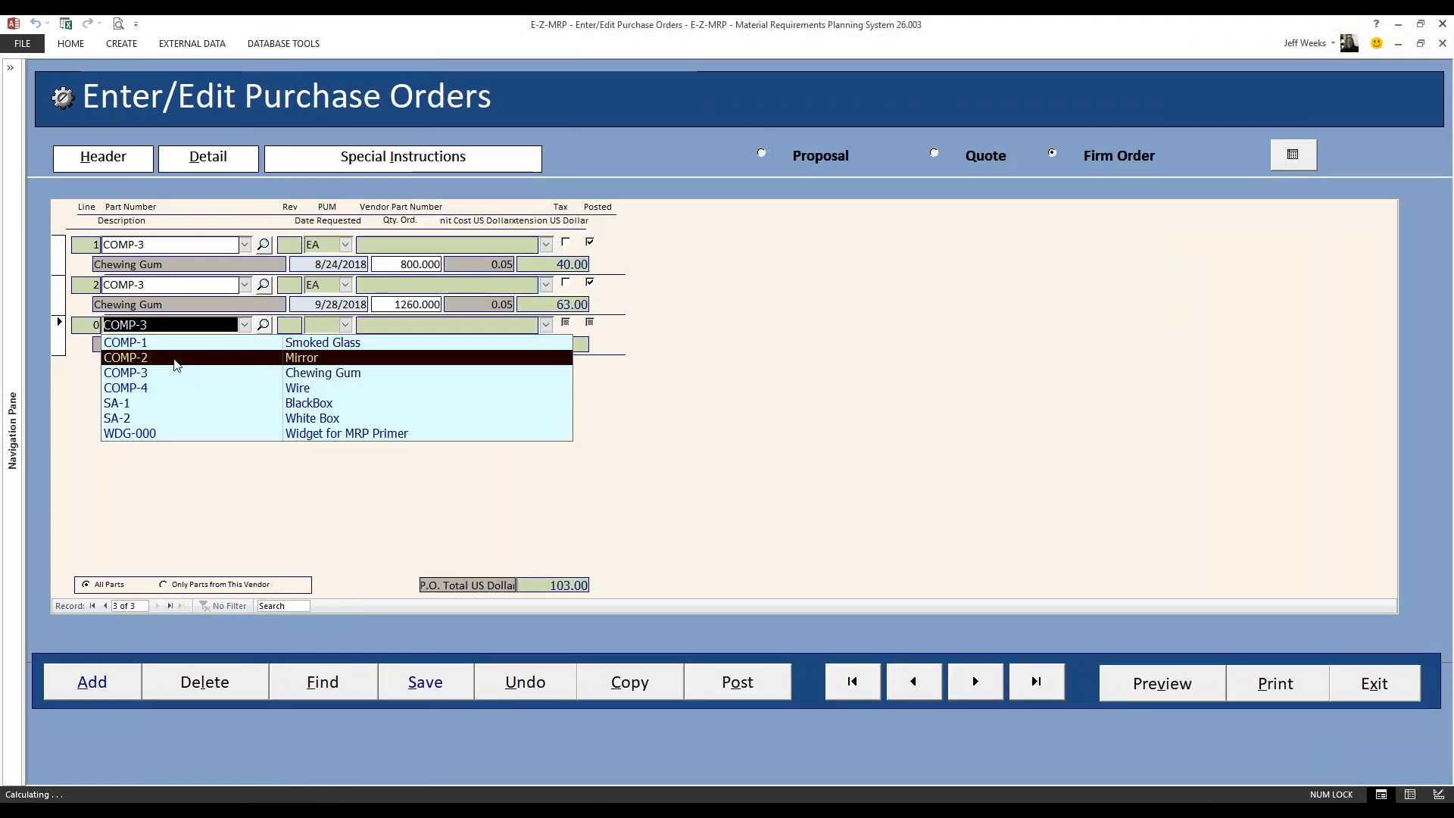
pyautogui.click(148, 387)
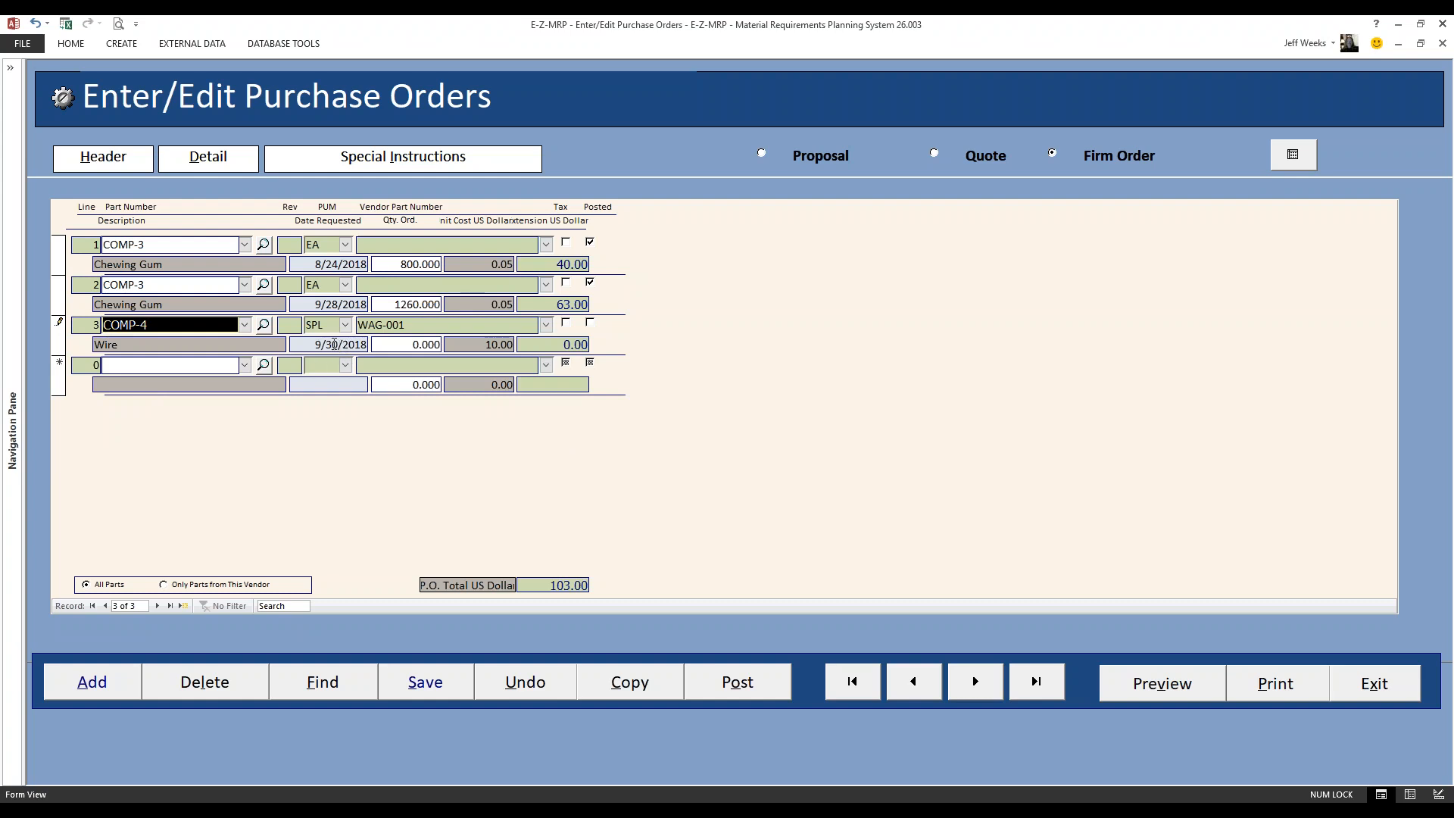
pyautogui.doubleClick(328, 343)
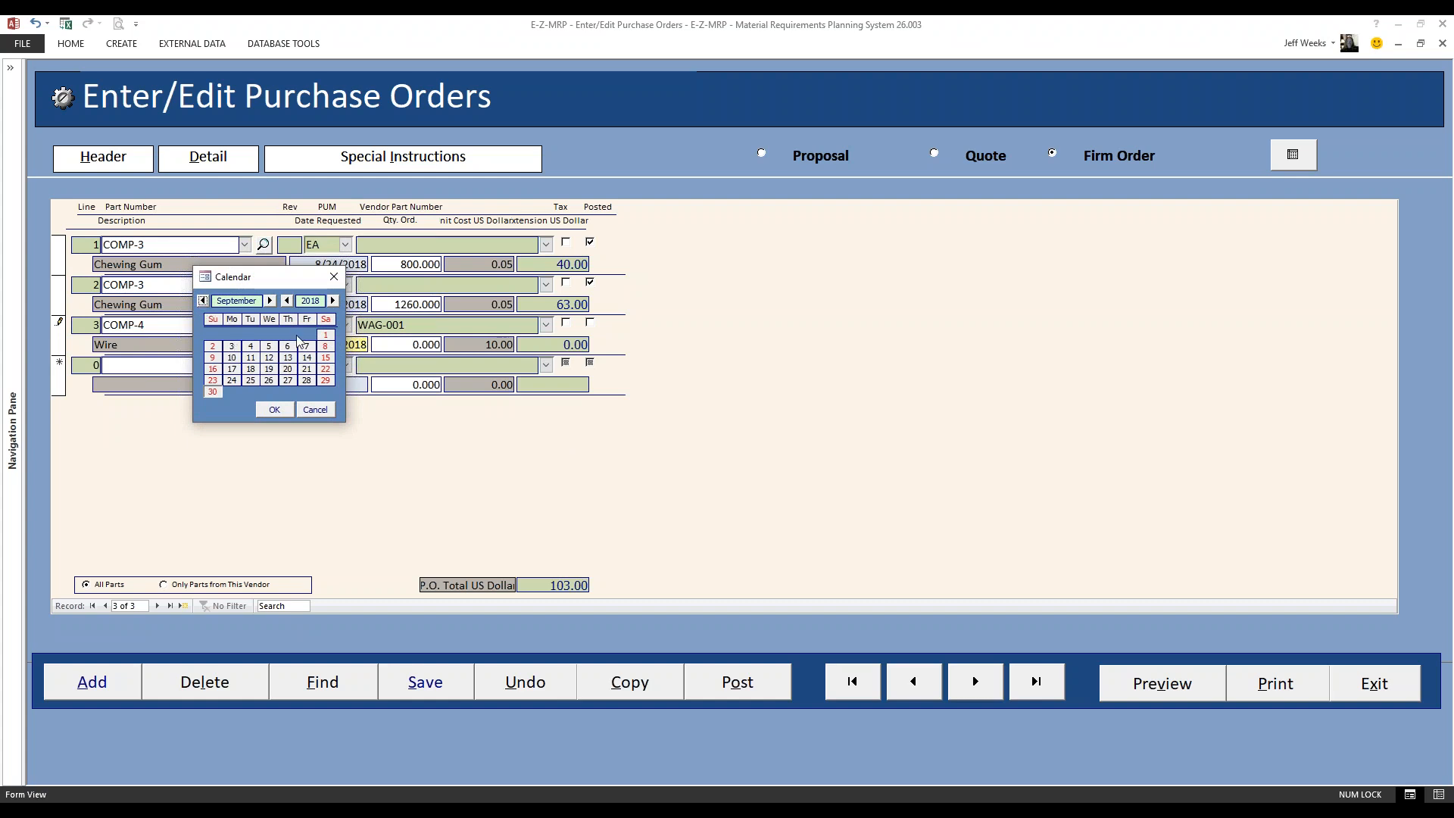
pyautogui.click(202, 302)
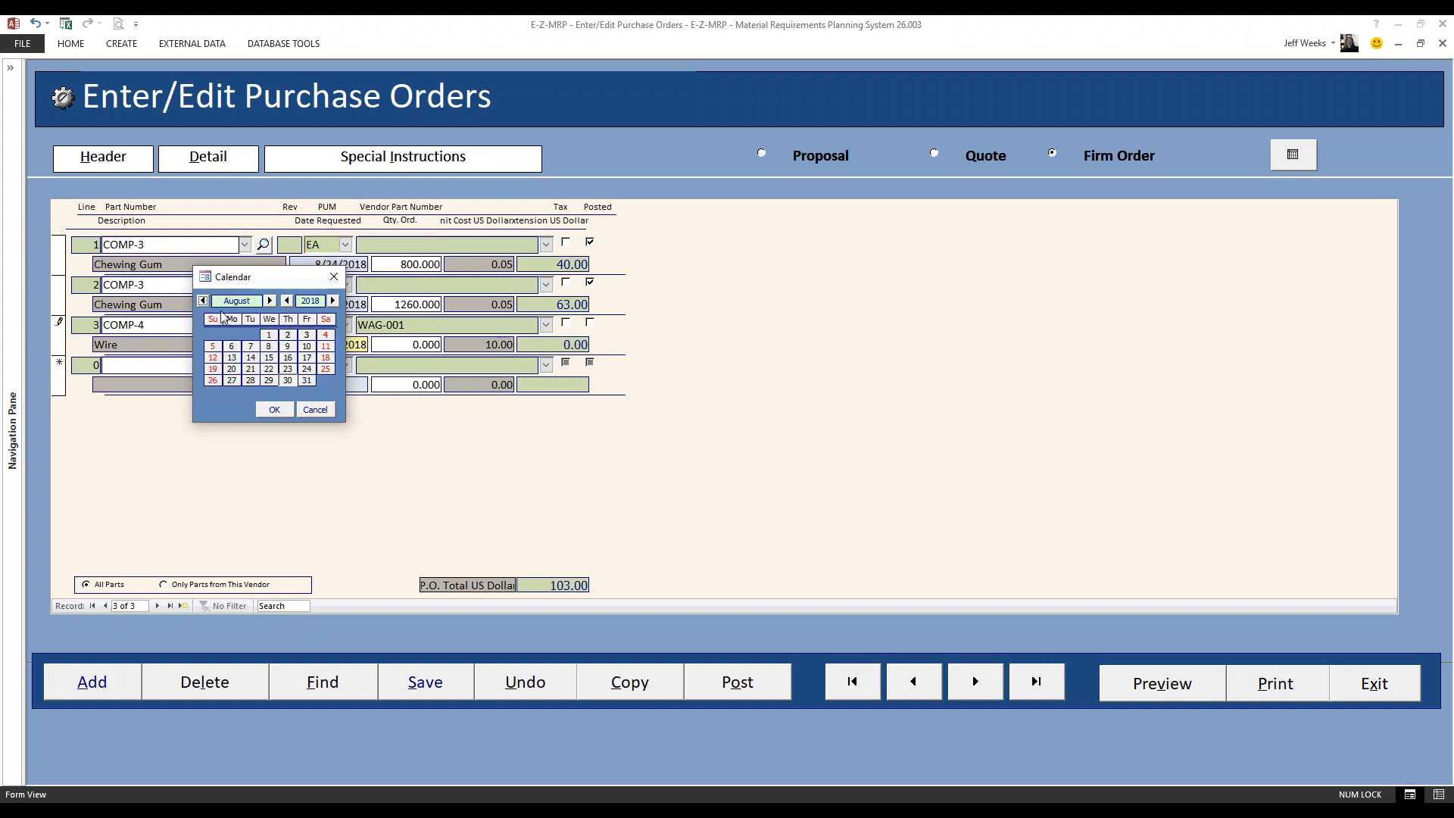
pyautogui.doubleClick(307, 381)
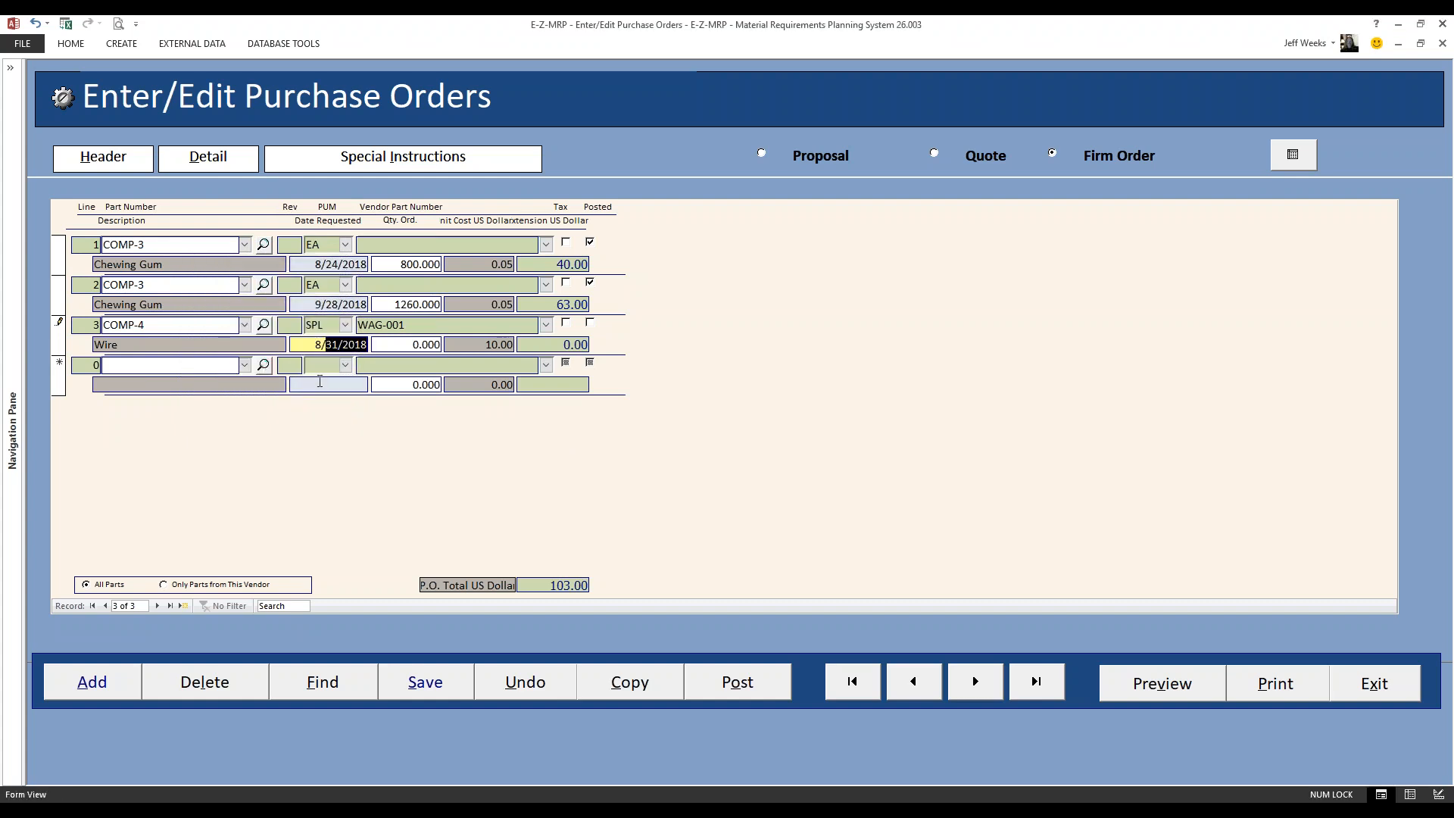
pyautogui.click(429, 343)
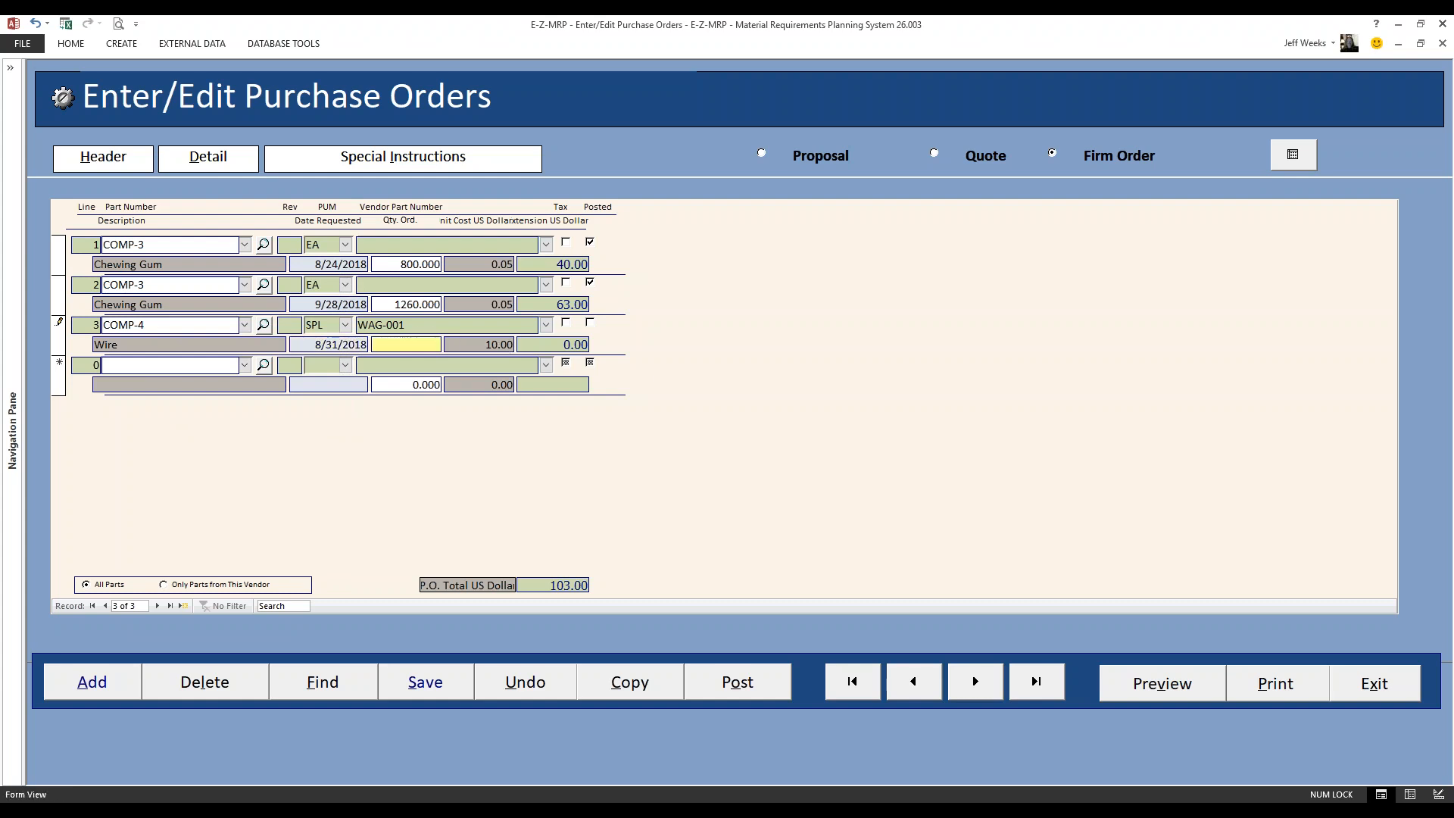
pyautogui.write('800')
pyautogui.press('Tab')
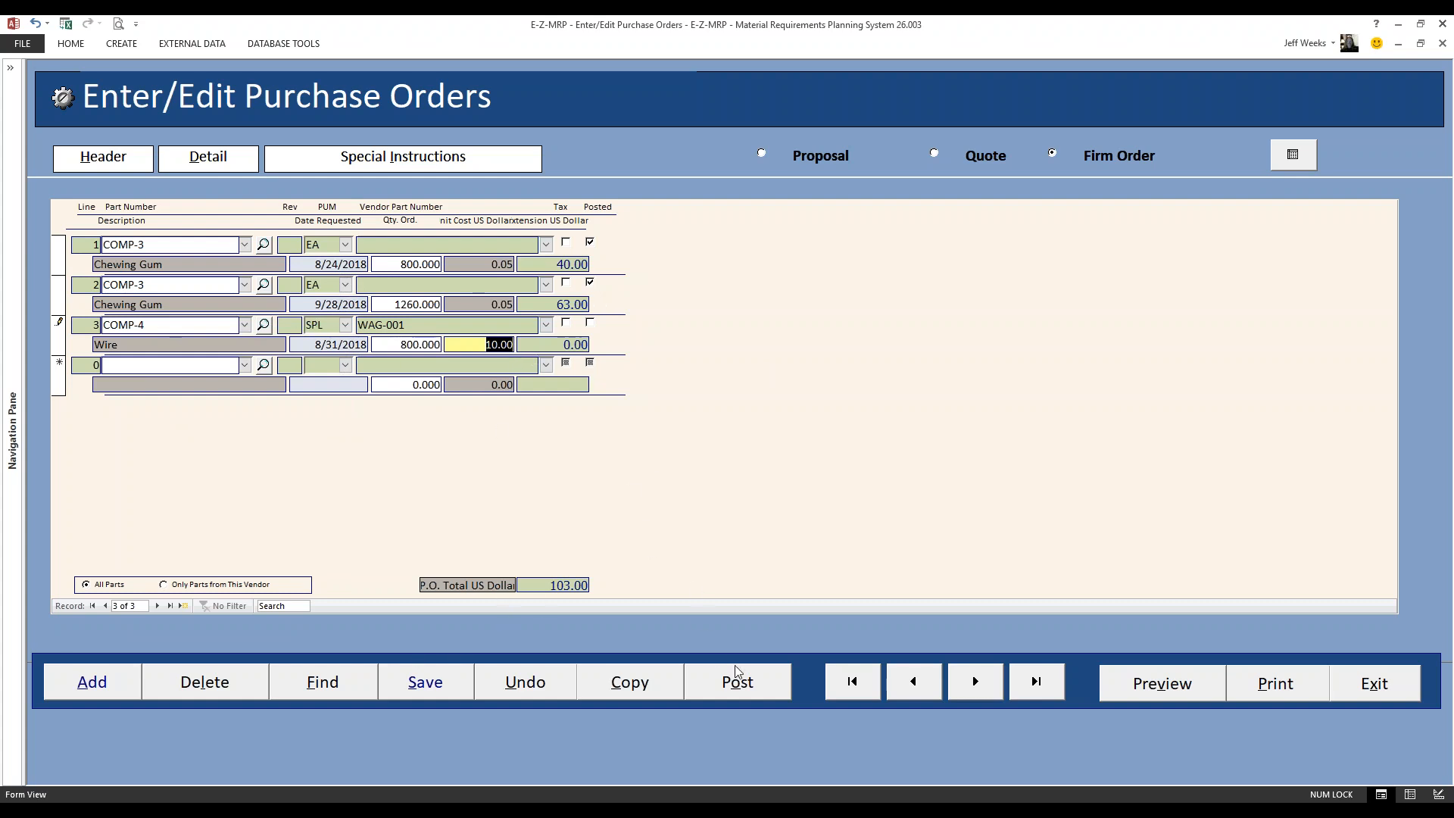
# Post the unposted COMP-4 Wire line to the Supply Side and acknowledge the message
pyautogui.click(743, 689)
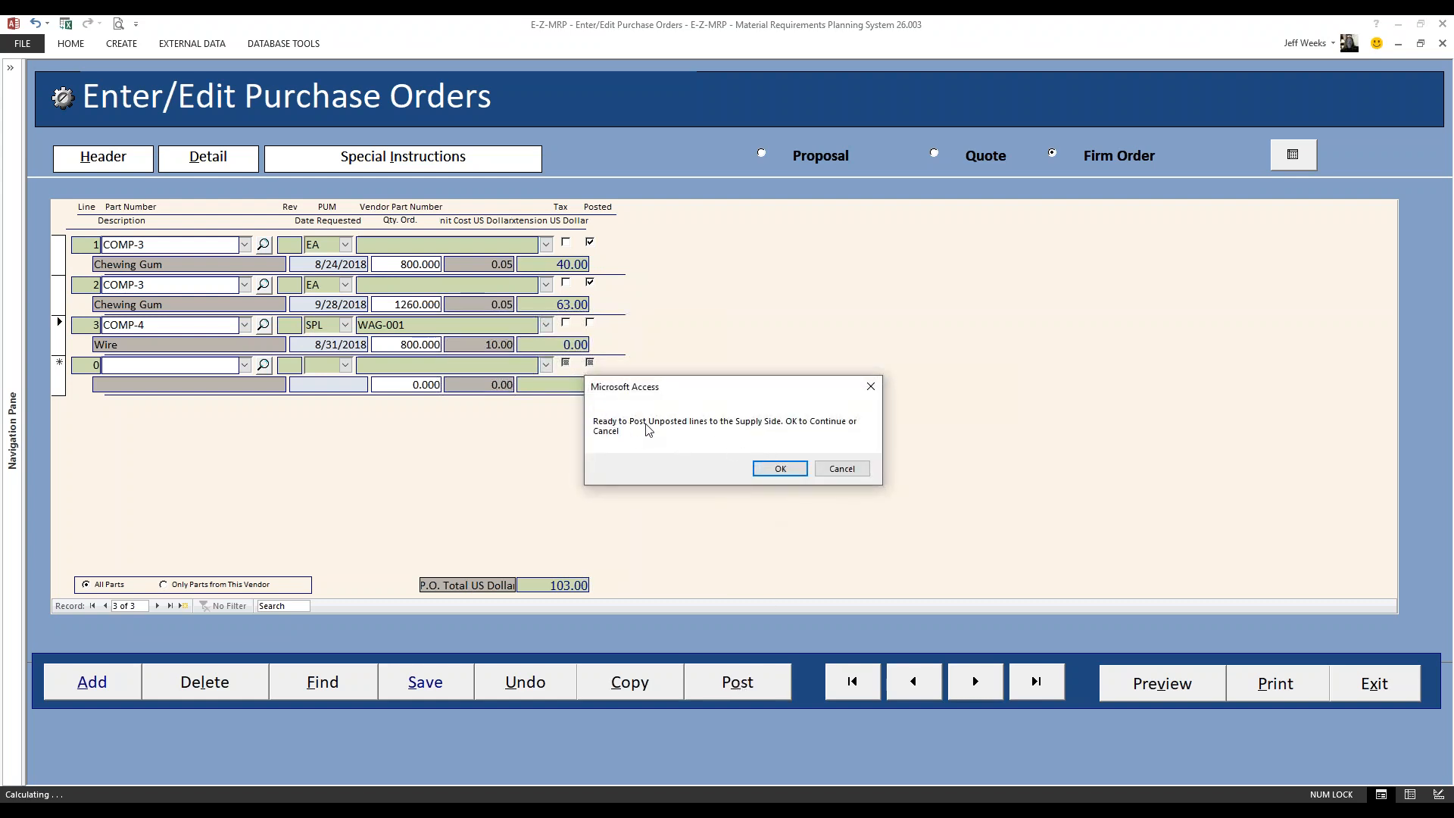
pyautogui.click(781, 468)
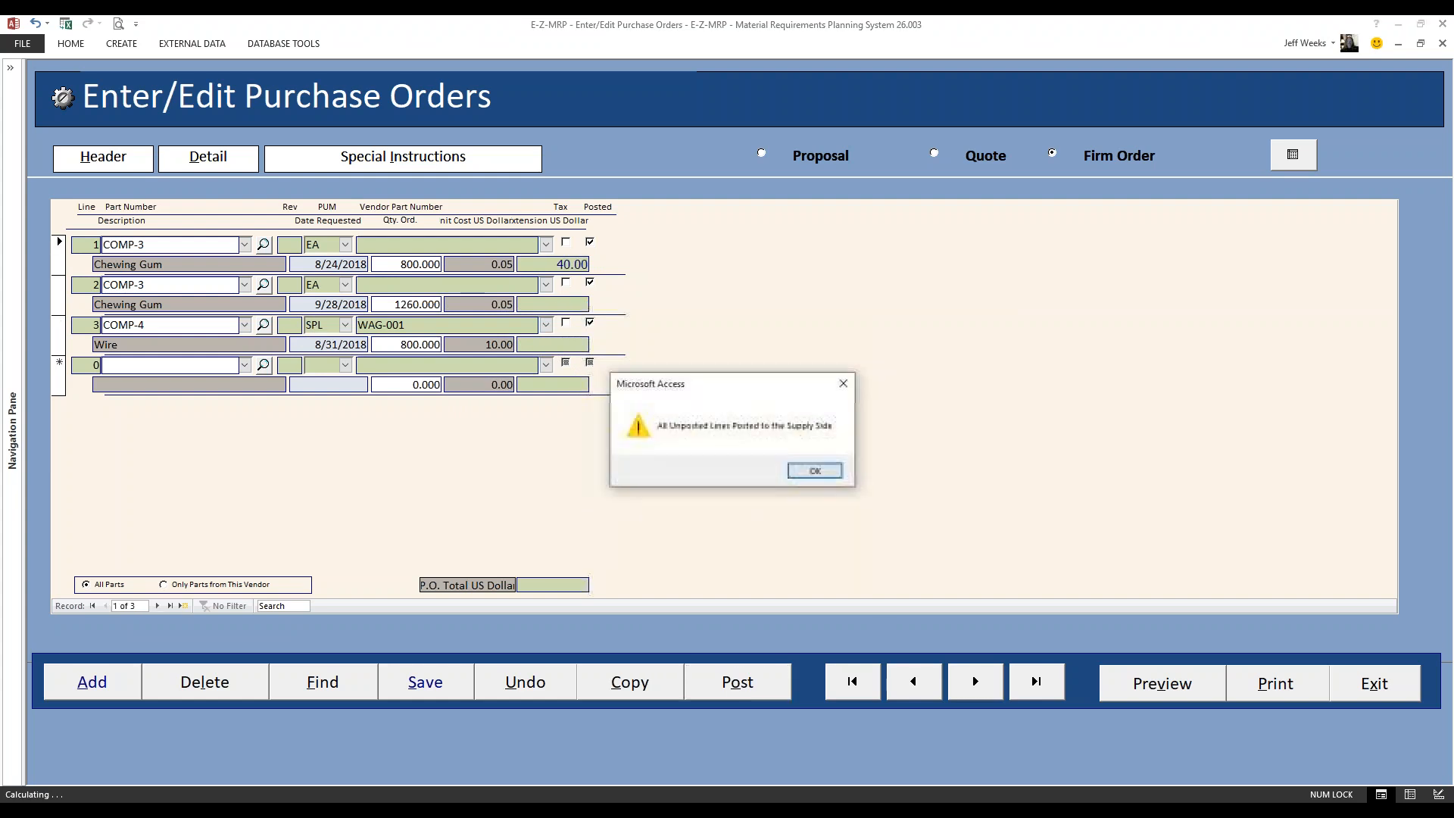
pyautogui.click(814, 472)
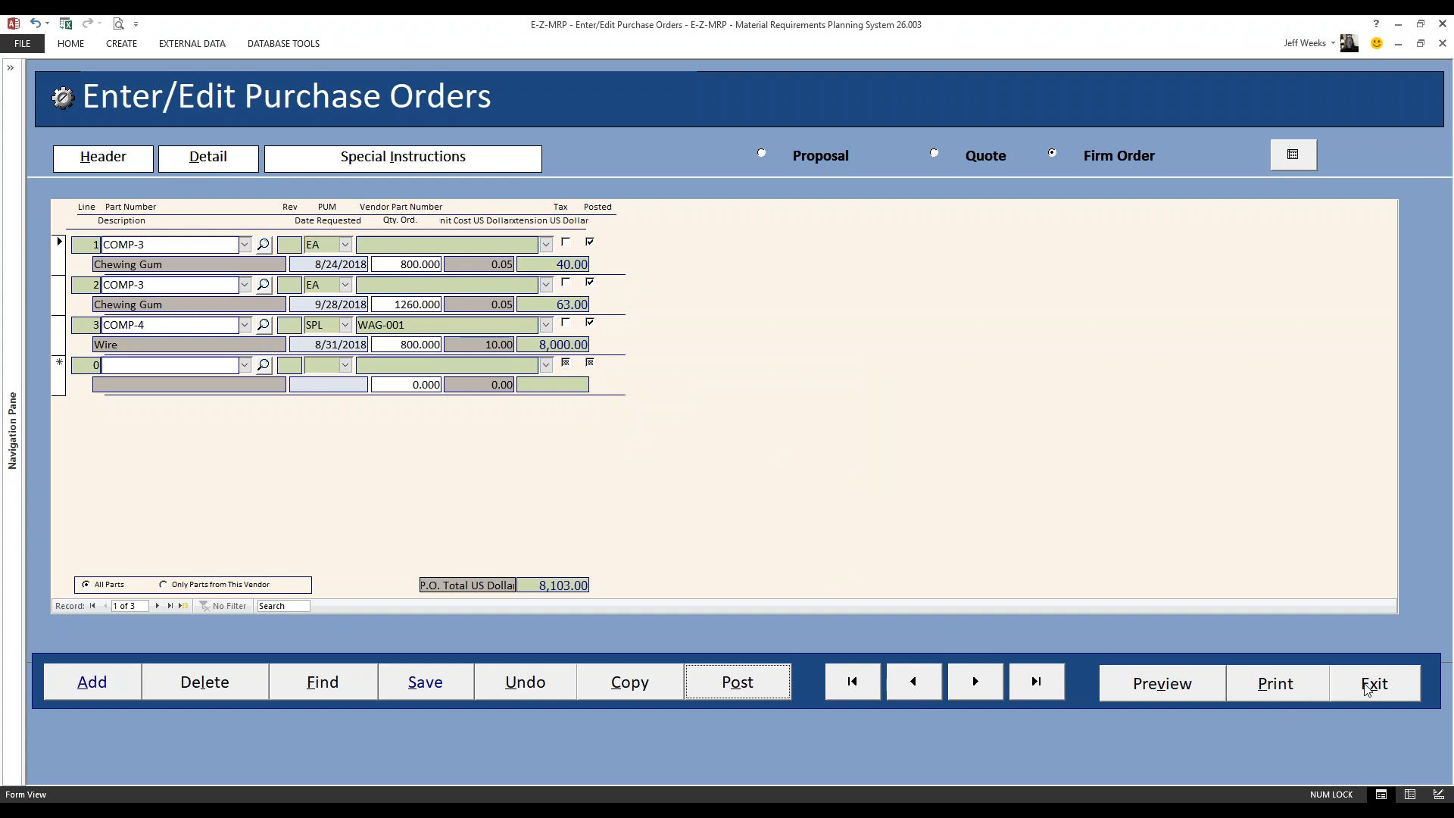
# Leave the purchase order area and run the material plan calculation from Material Planning with the existing settings
pyautogui.click(1366, 686)
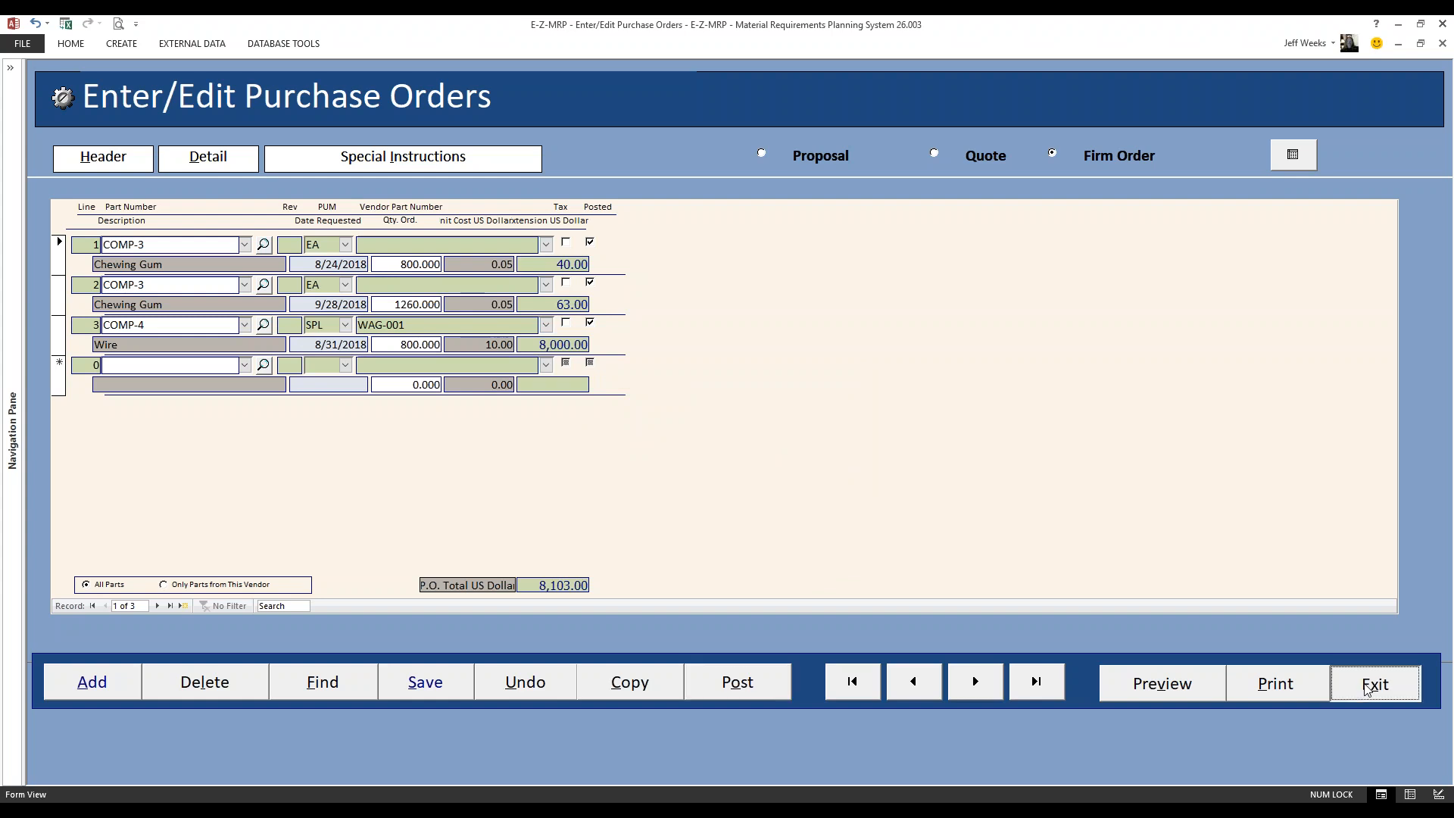
pyautogui.click(1076, 635)
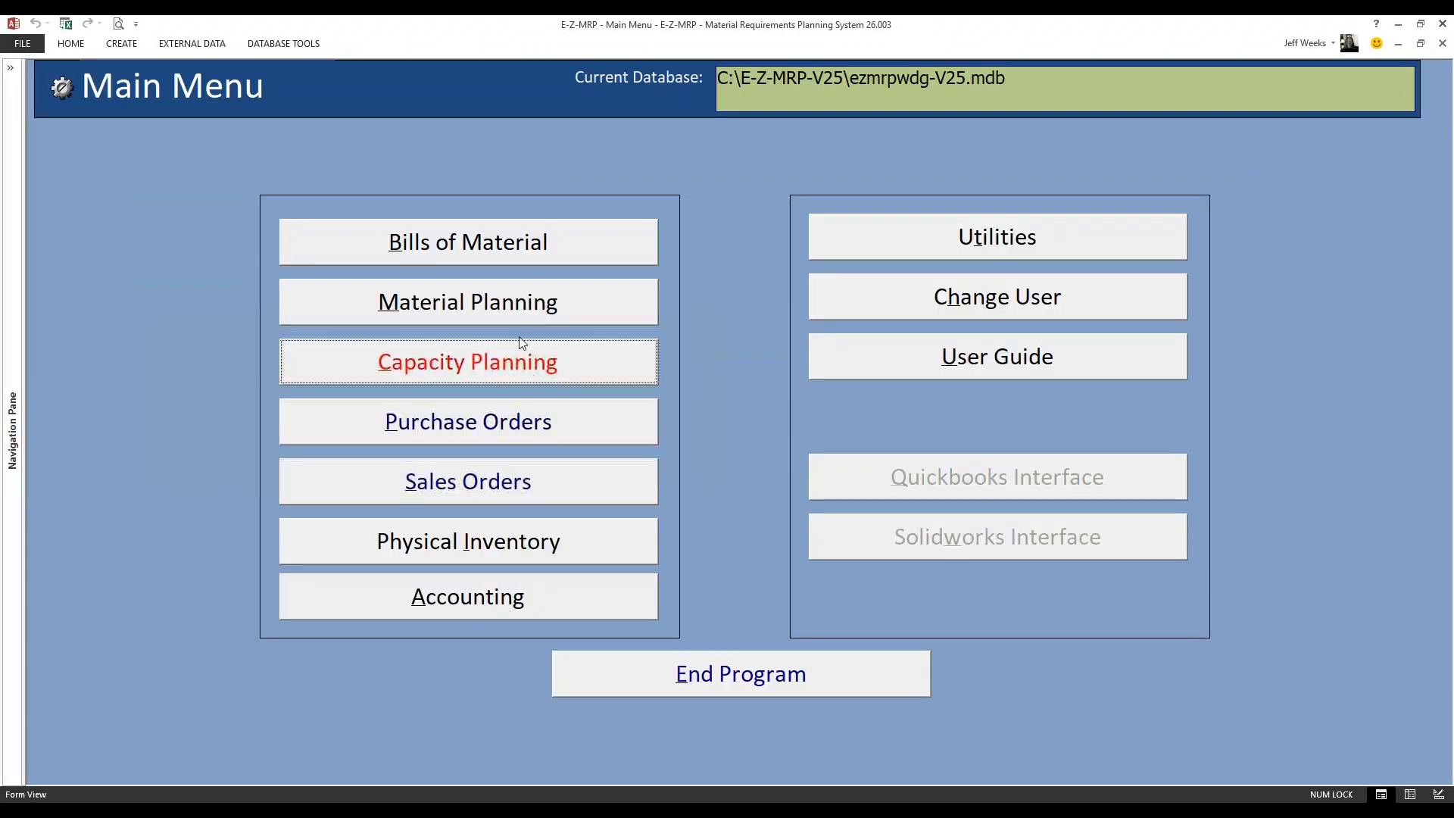
pyautogui.click(491, 309)
pyautogui.click(1221, 292)
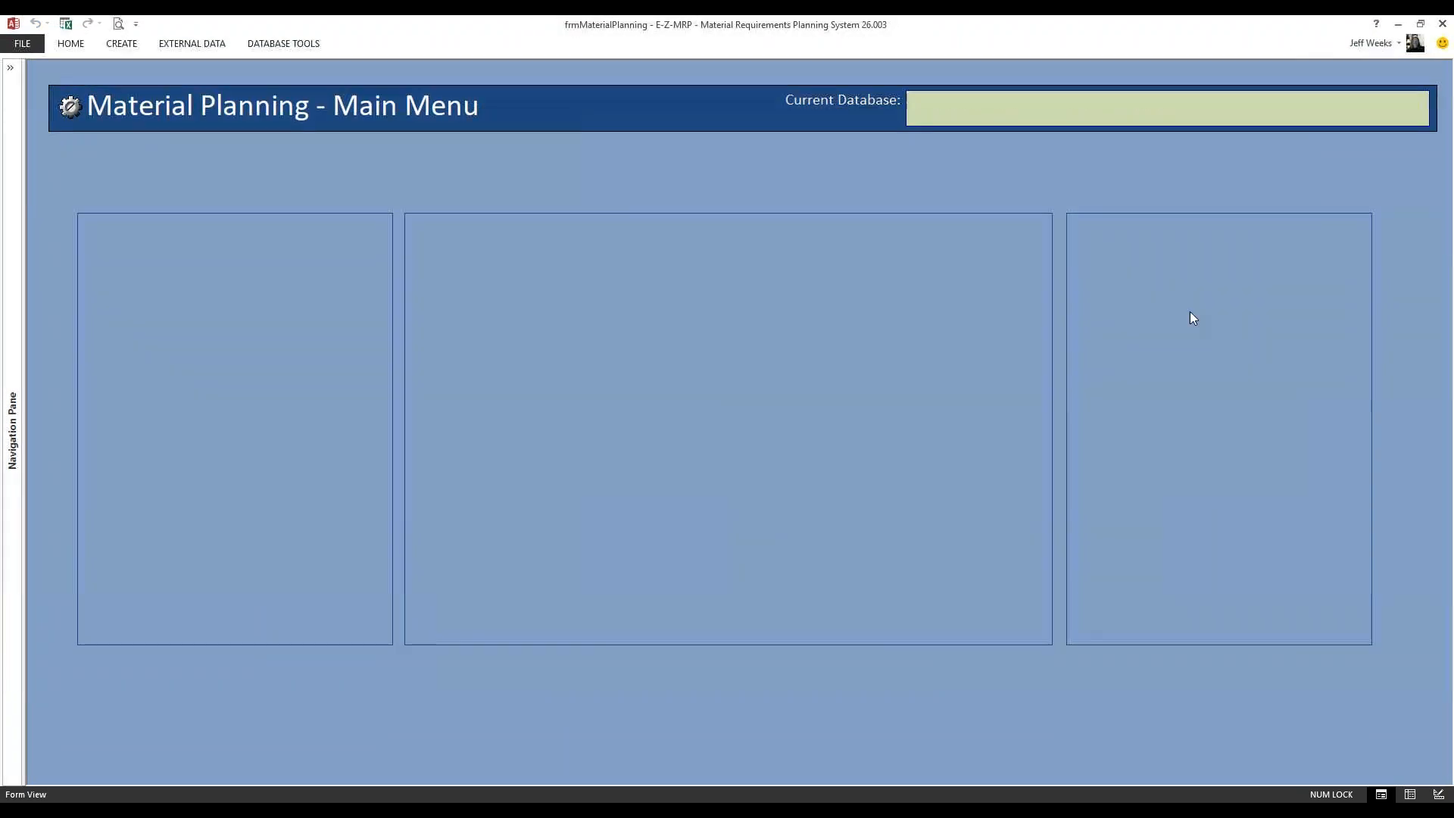
pyautogui.click(615, 560)
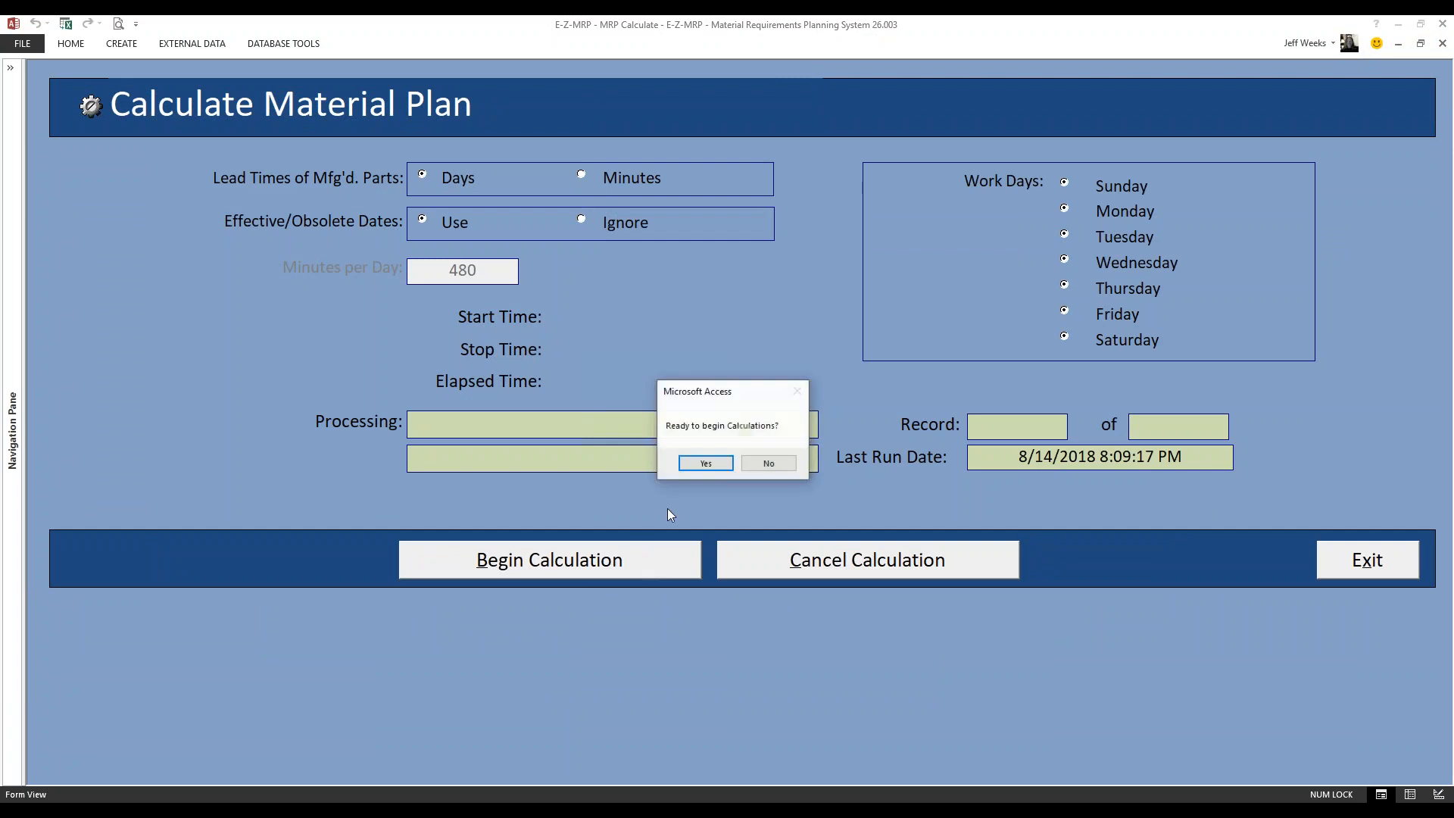
pyautogui.click(704, 463)
pyautogui.click(774, 471)
pyautogui.click(1364, 564)
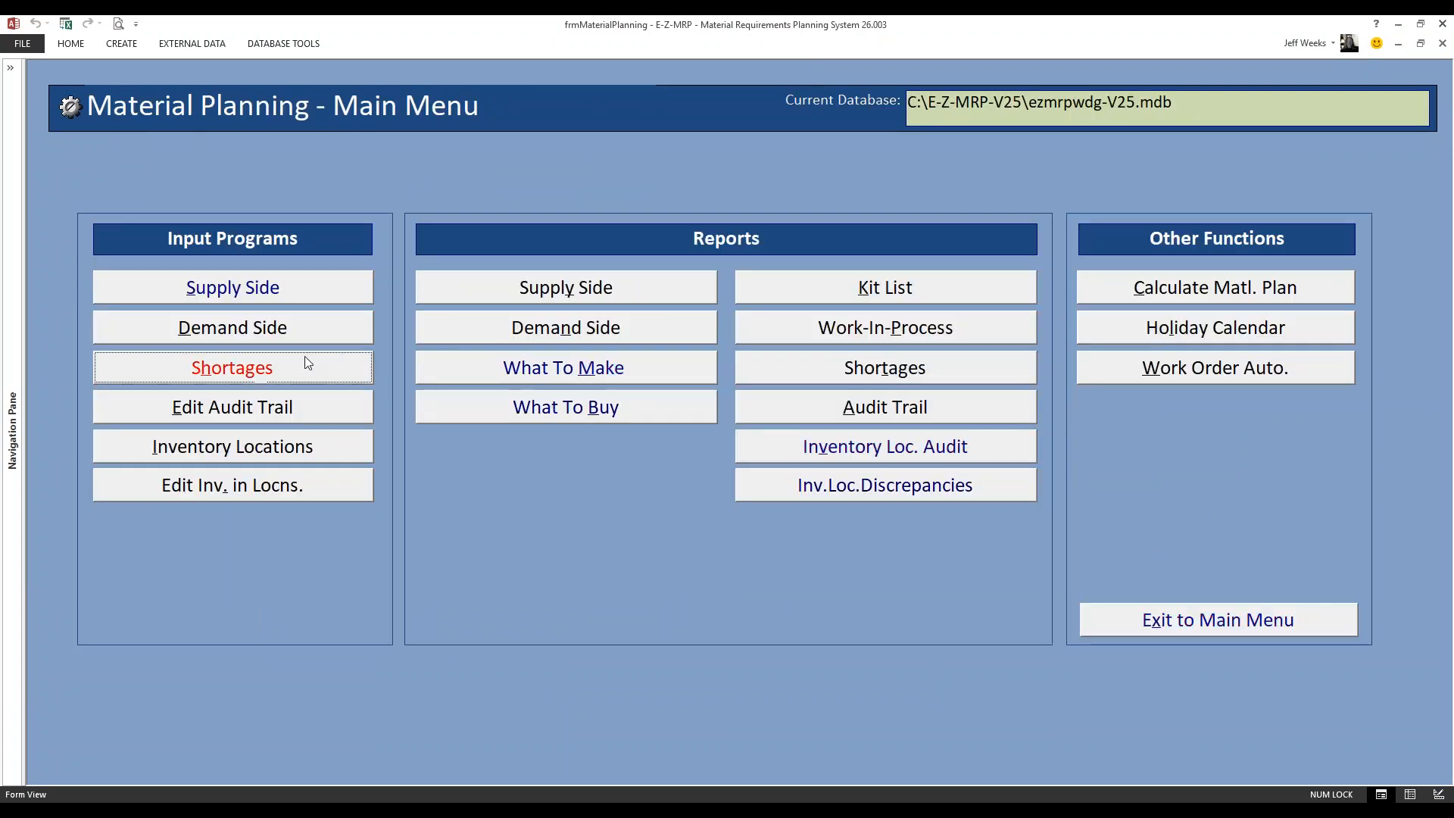
# Examine the purchase order entries for COMP-2, COMP-3 and COMP-4 in Supply Side Maintenance, and close it
pyautogui.click(238, 289)
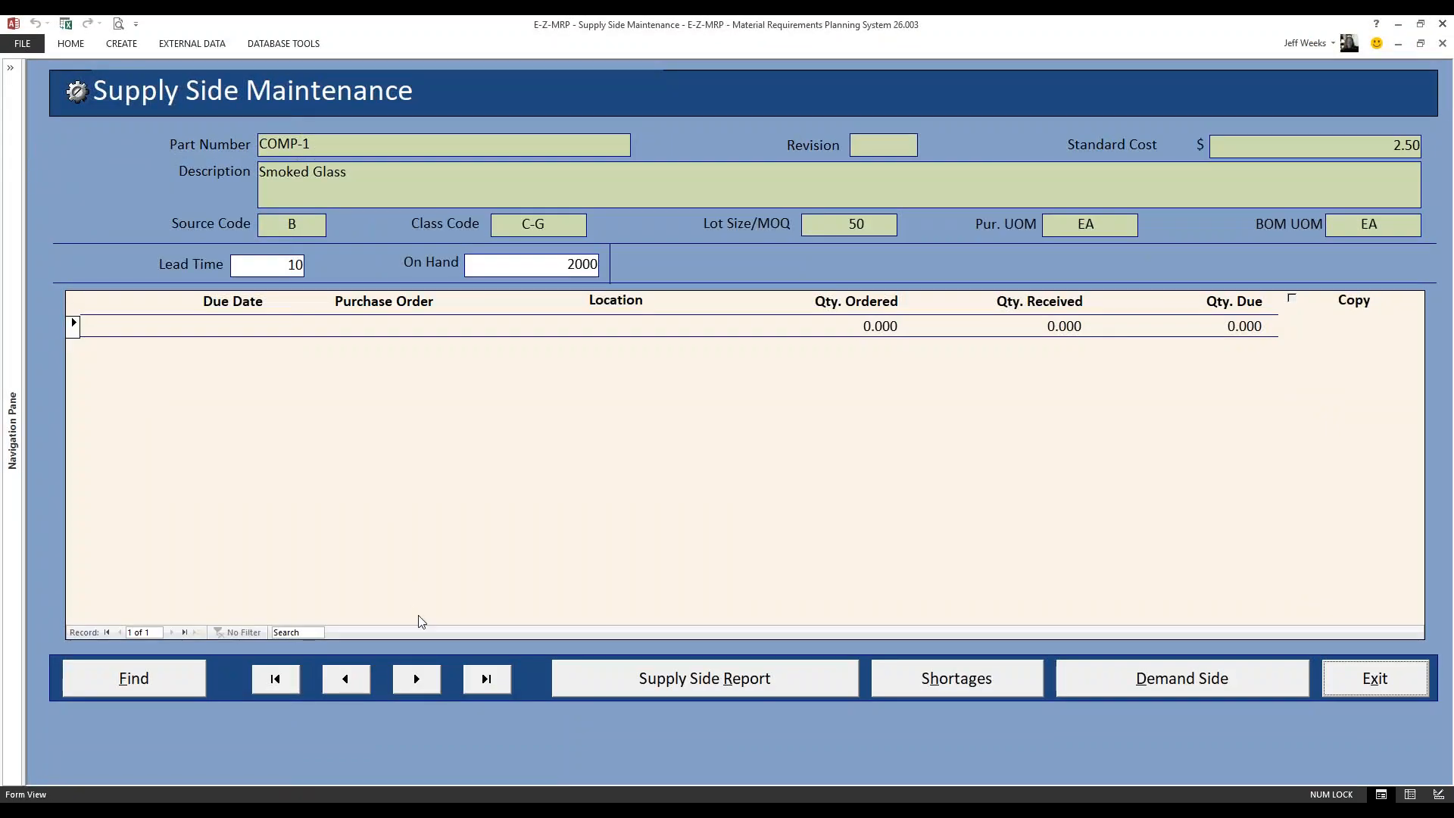
pyautogui.click(417, 678)
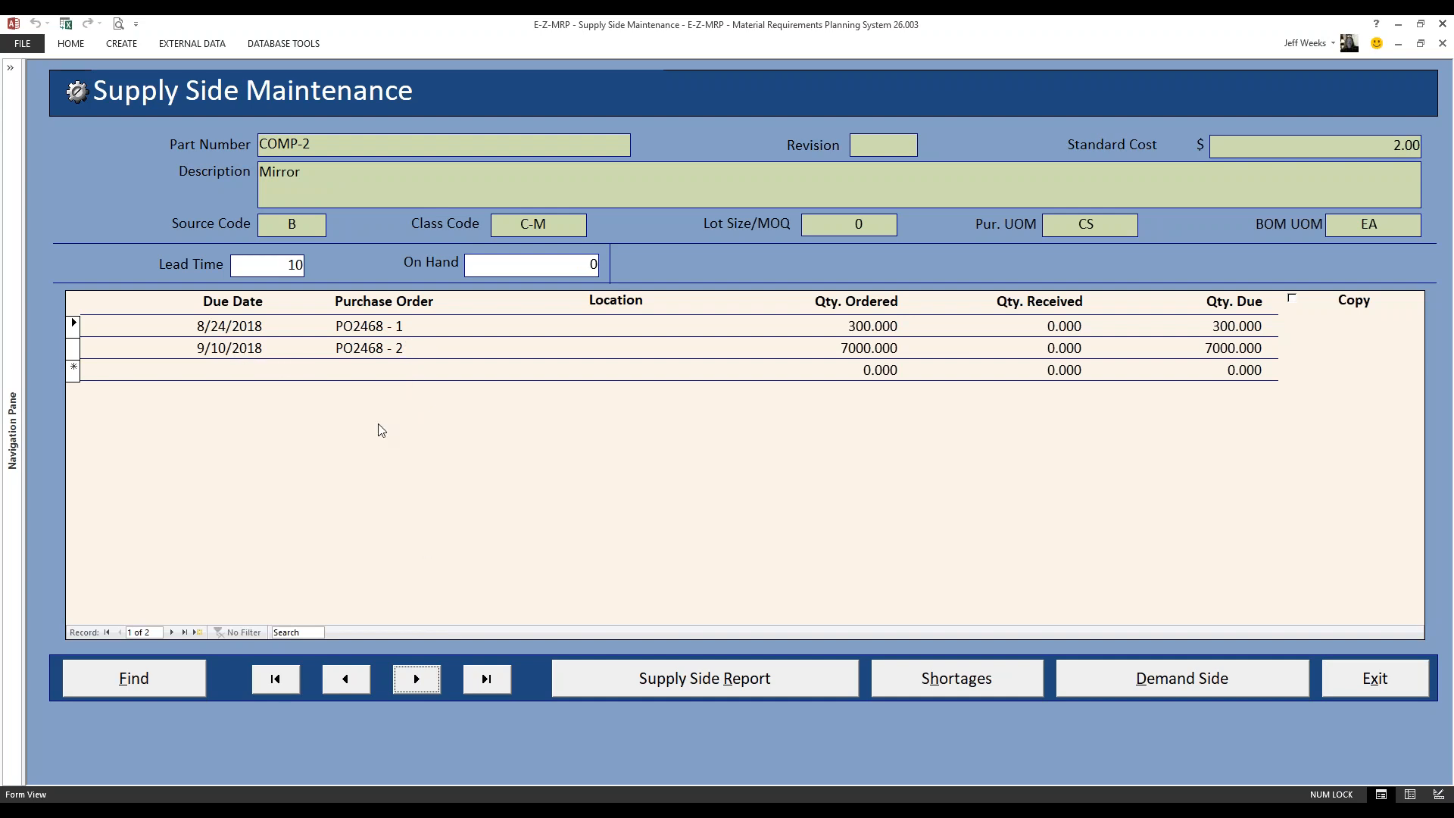
pyautogui.click(417, 678)
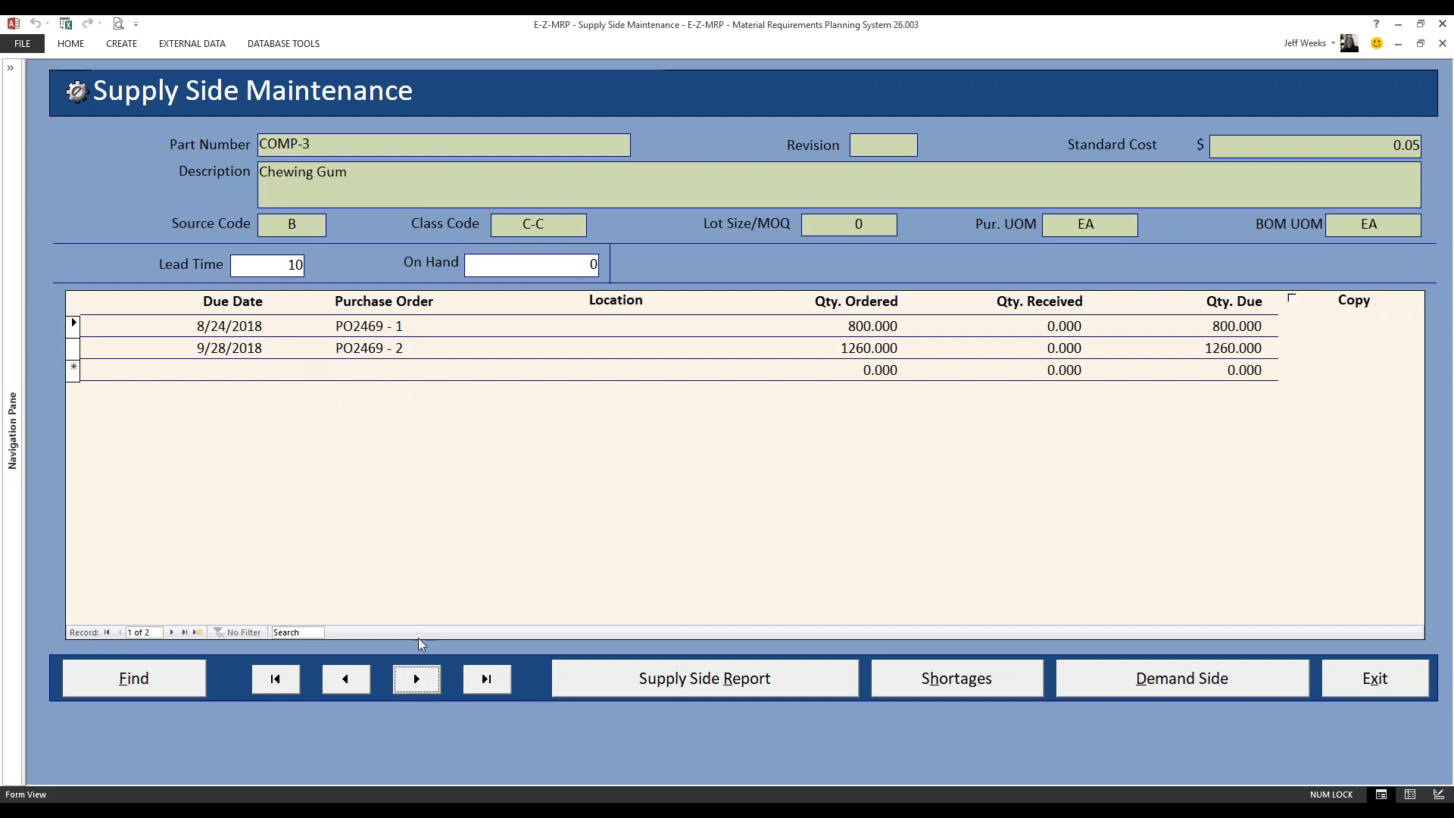
pyautogui.click(418, 679)
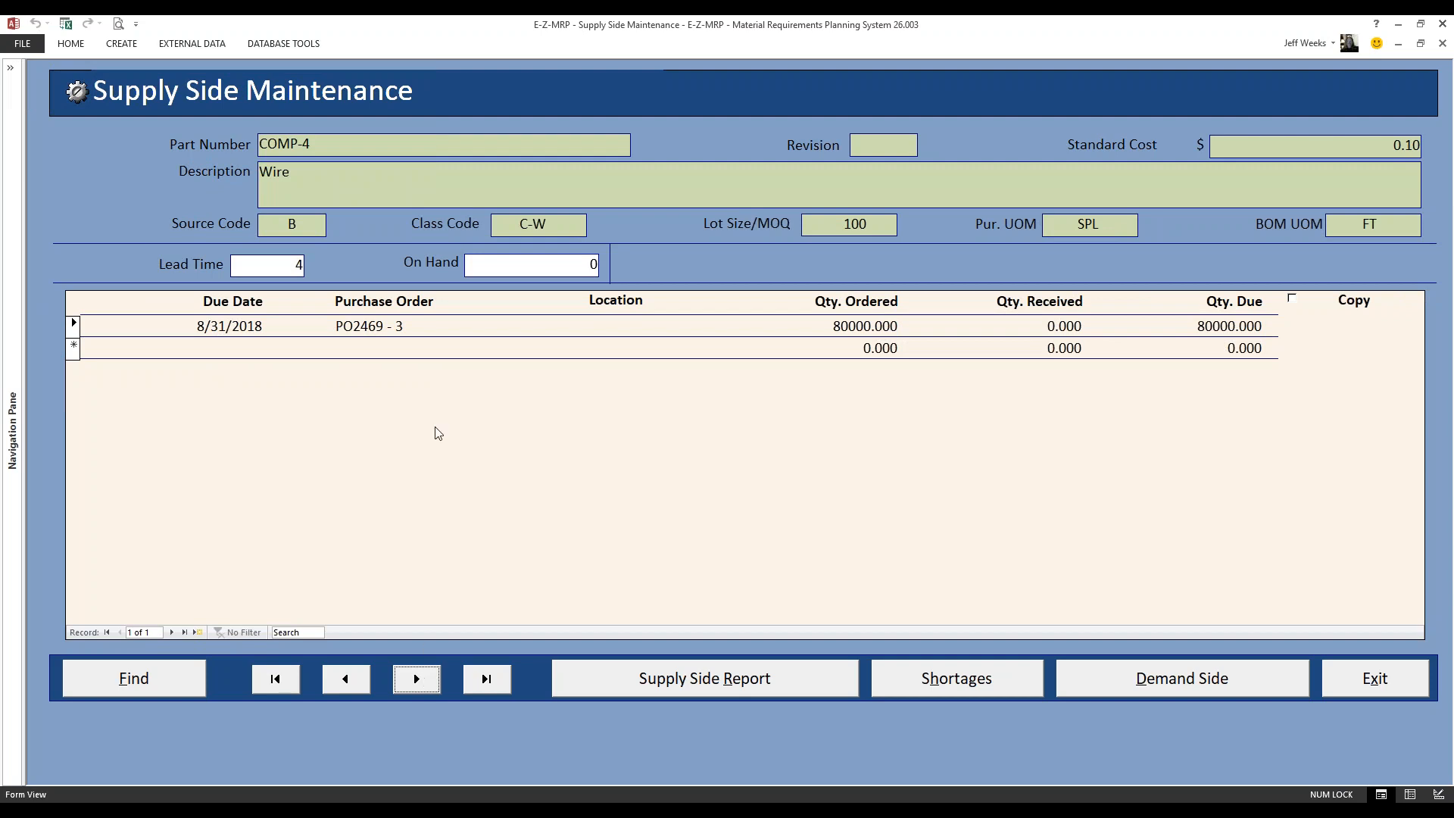
pyautogui.click(431, 685)
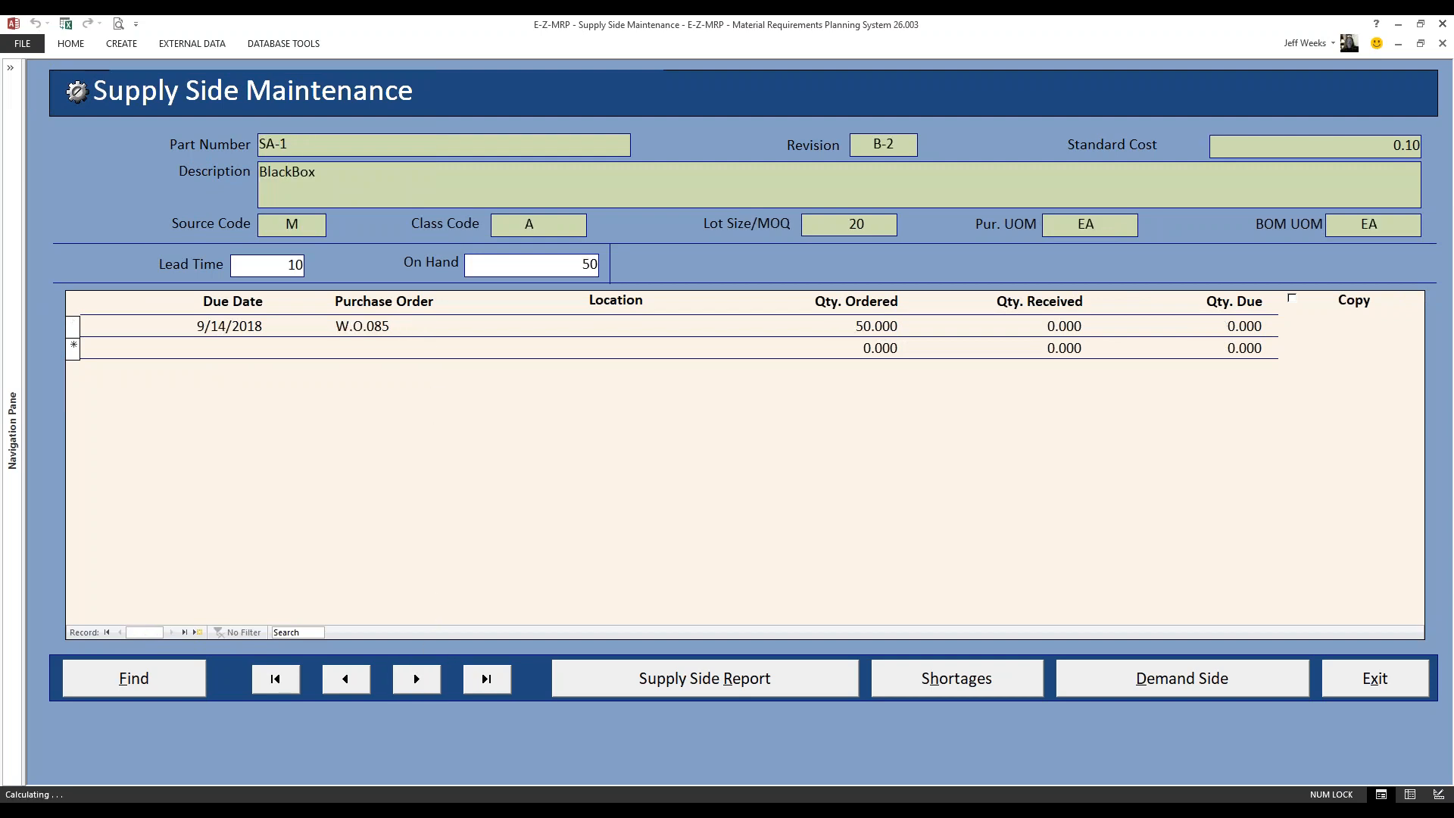
pyautogui.click(1357, 679)
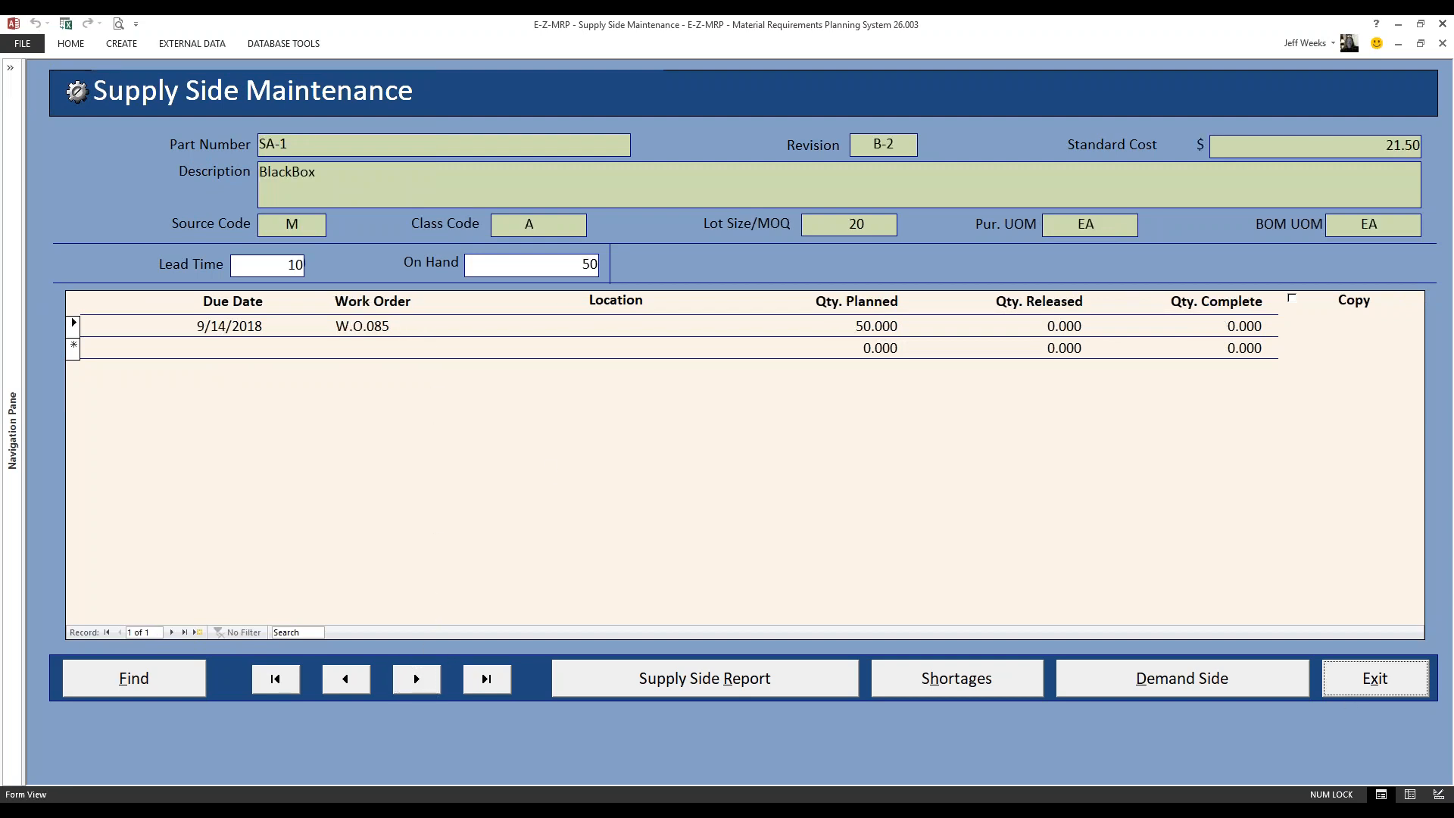
# Preview the What To Buy report in Net Only format to check remaining shortages, and return to the Material Planning menu
pyautogui.click(594, 409)
pyautogui.click(594, 409)
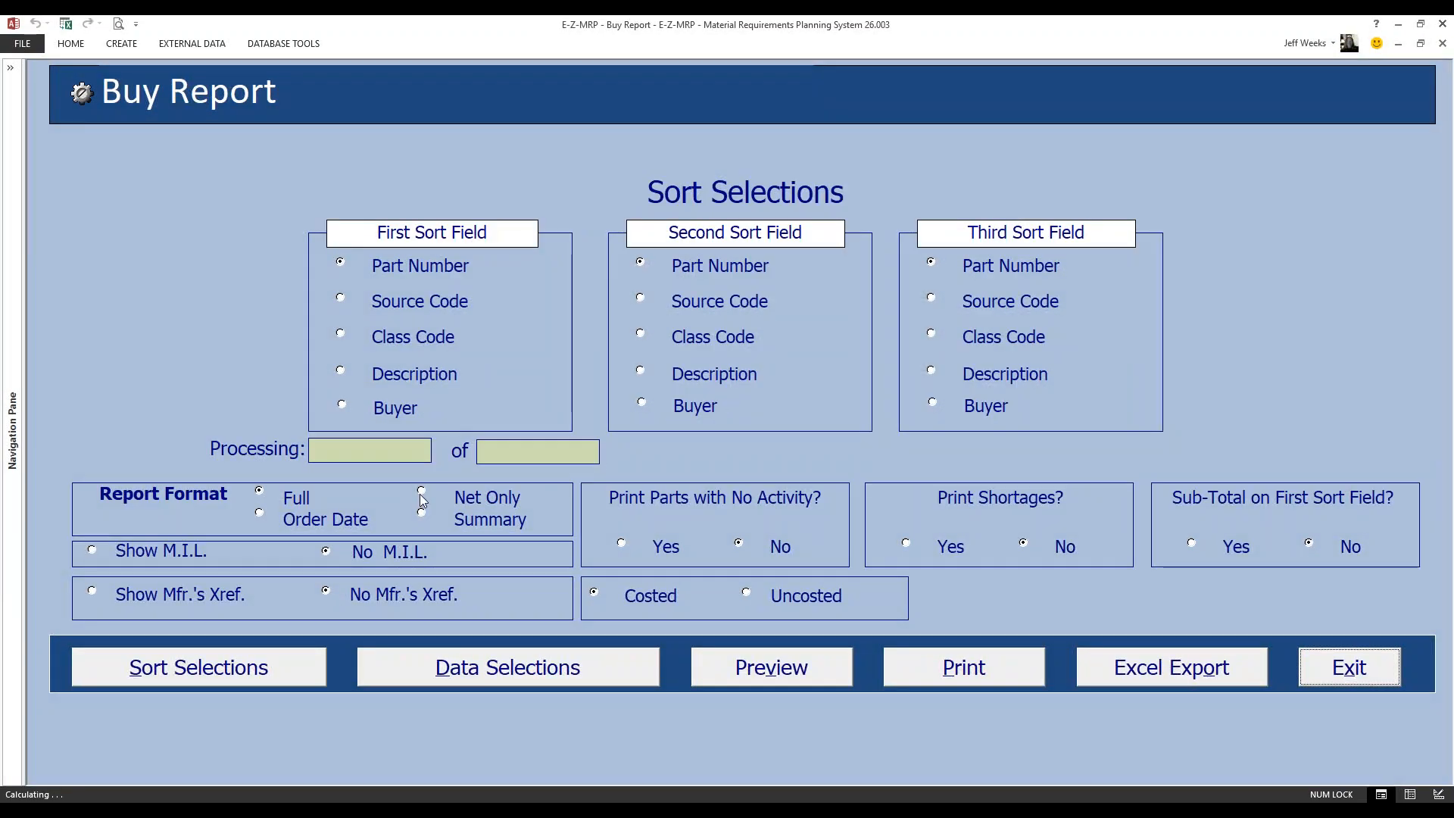
pyautogui.click(422, 491)
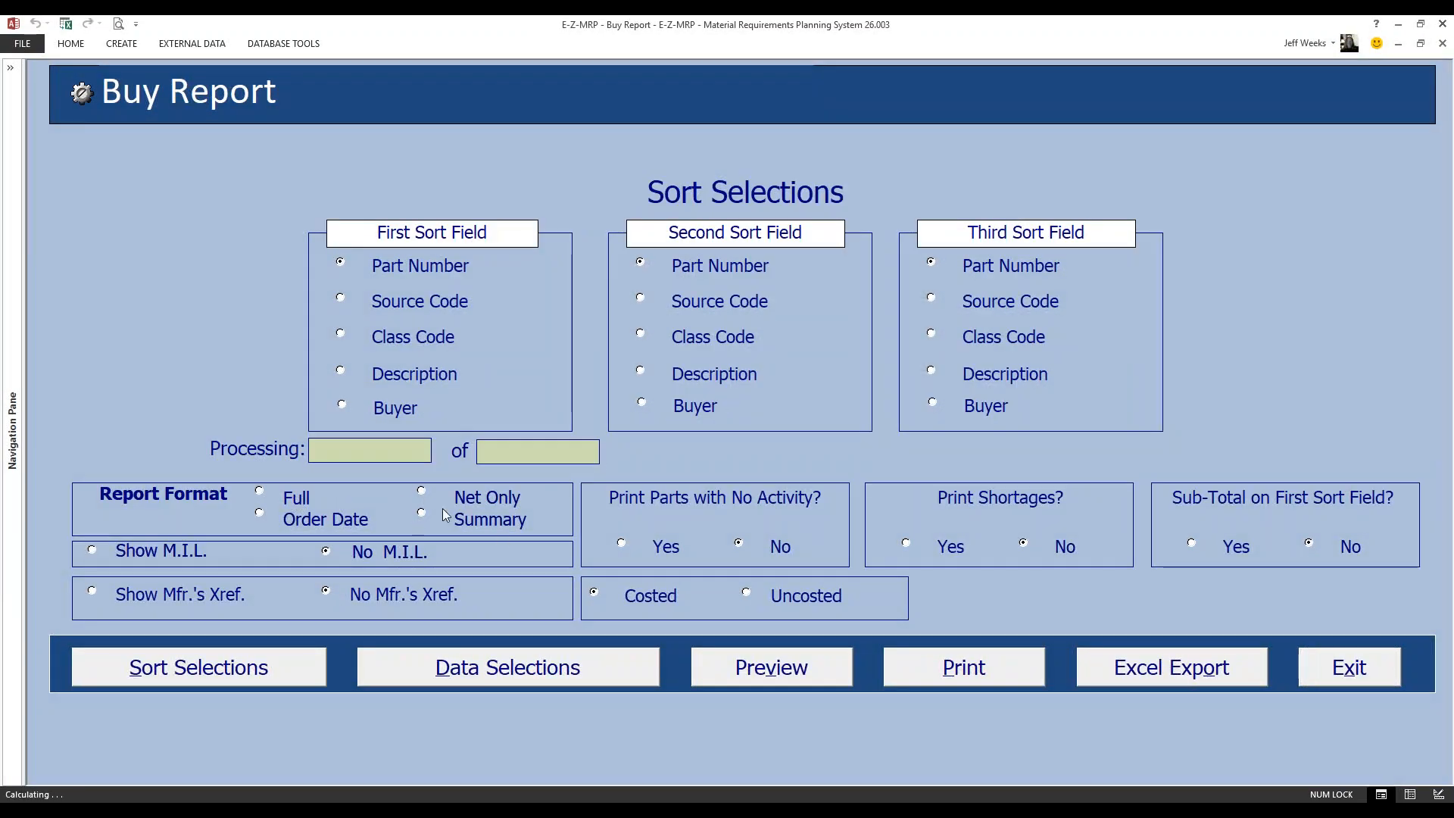
pyautogui.click(772, 666)
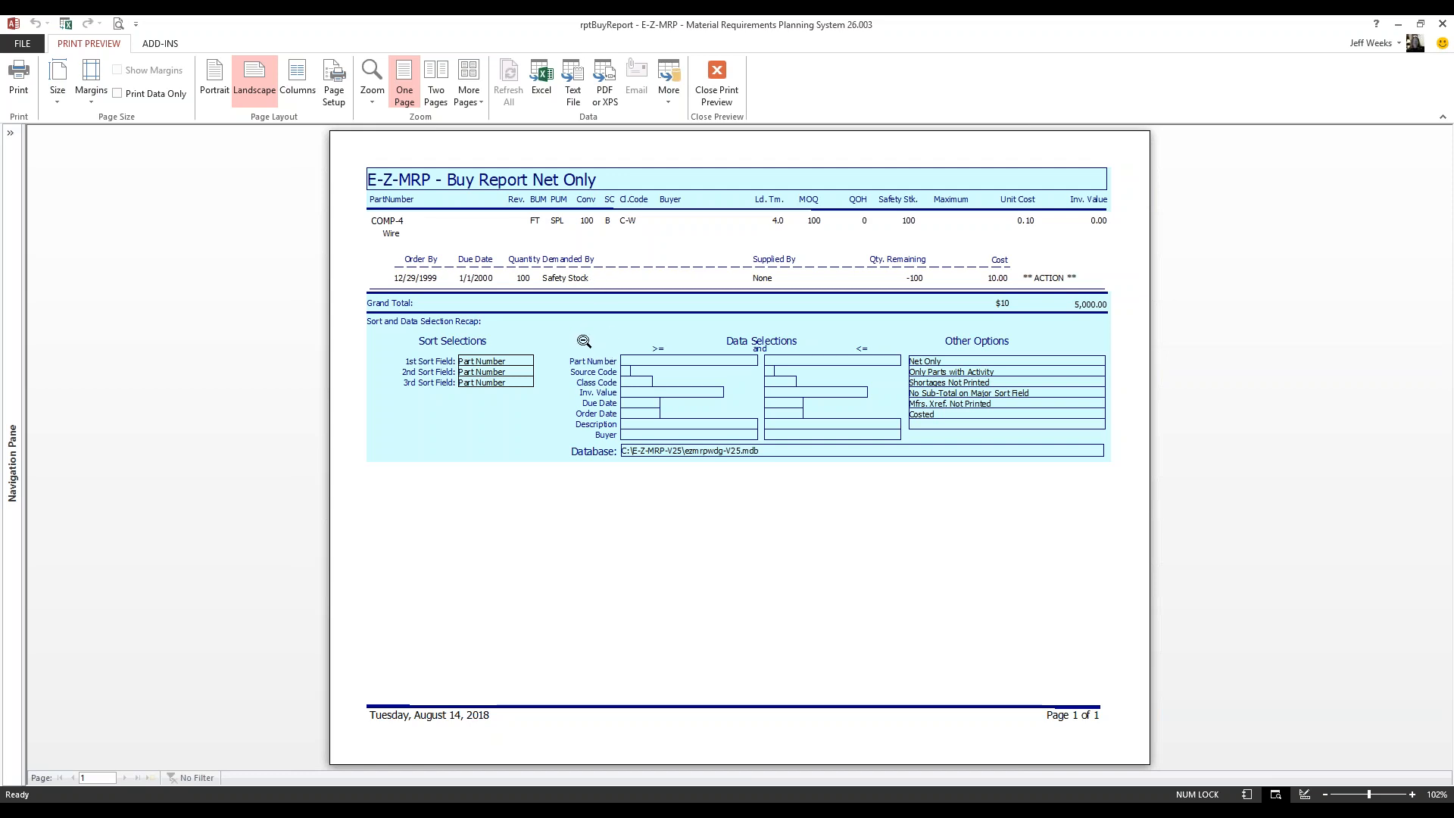
pyautogui.click(711, 91)
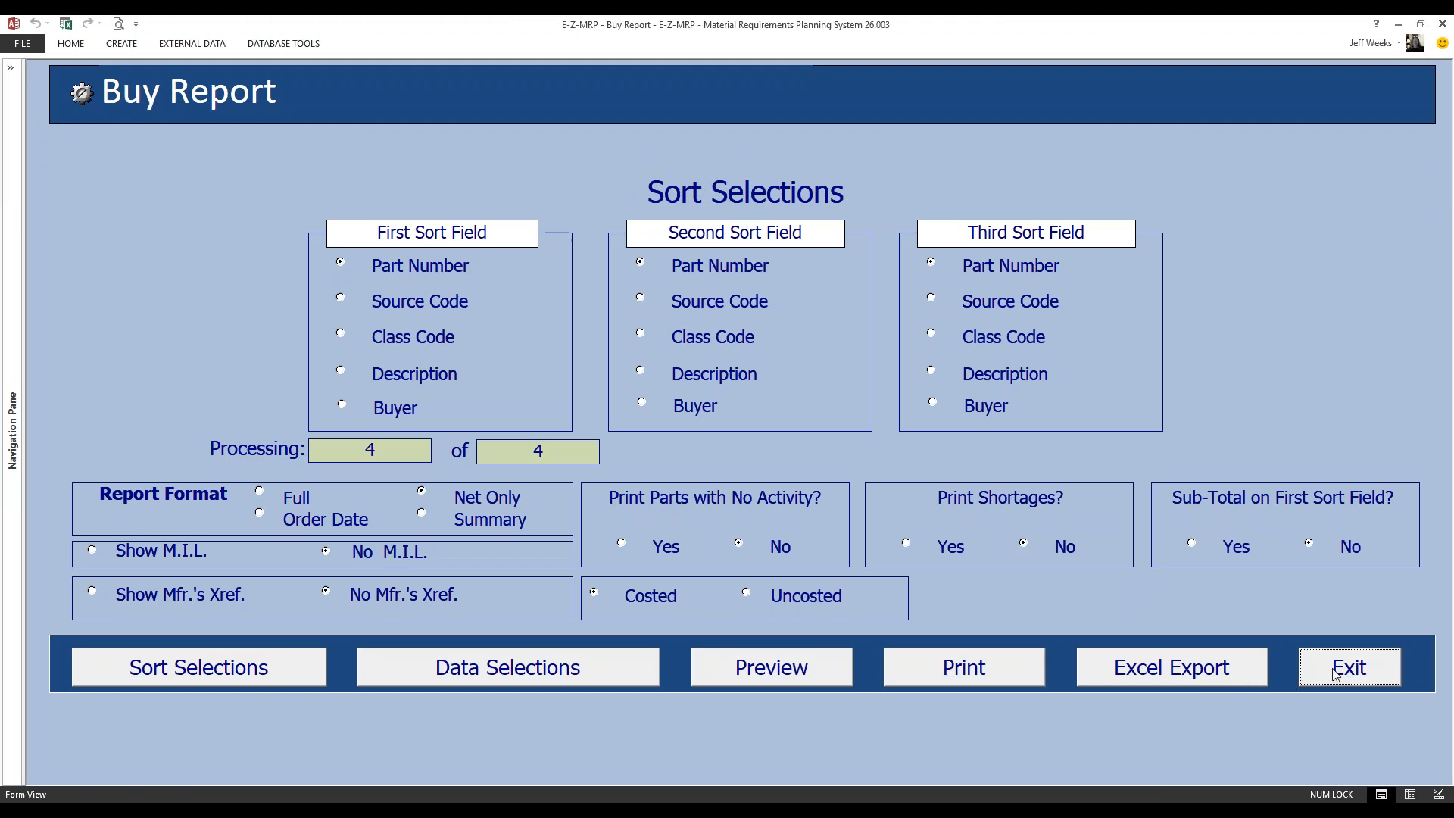
pyautogui.click(1334, 674)
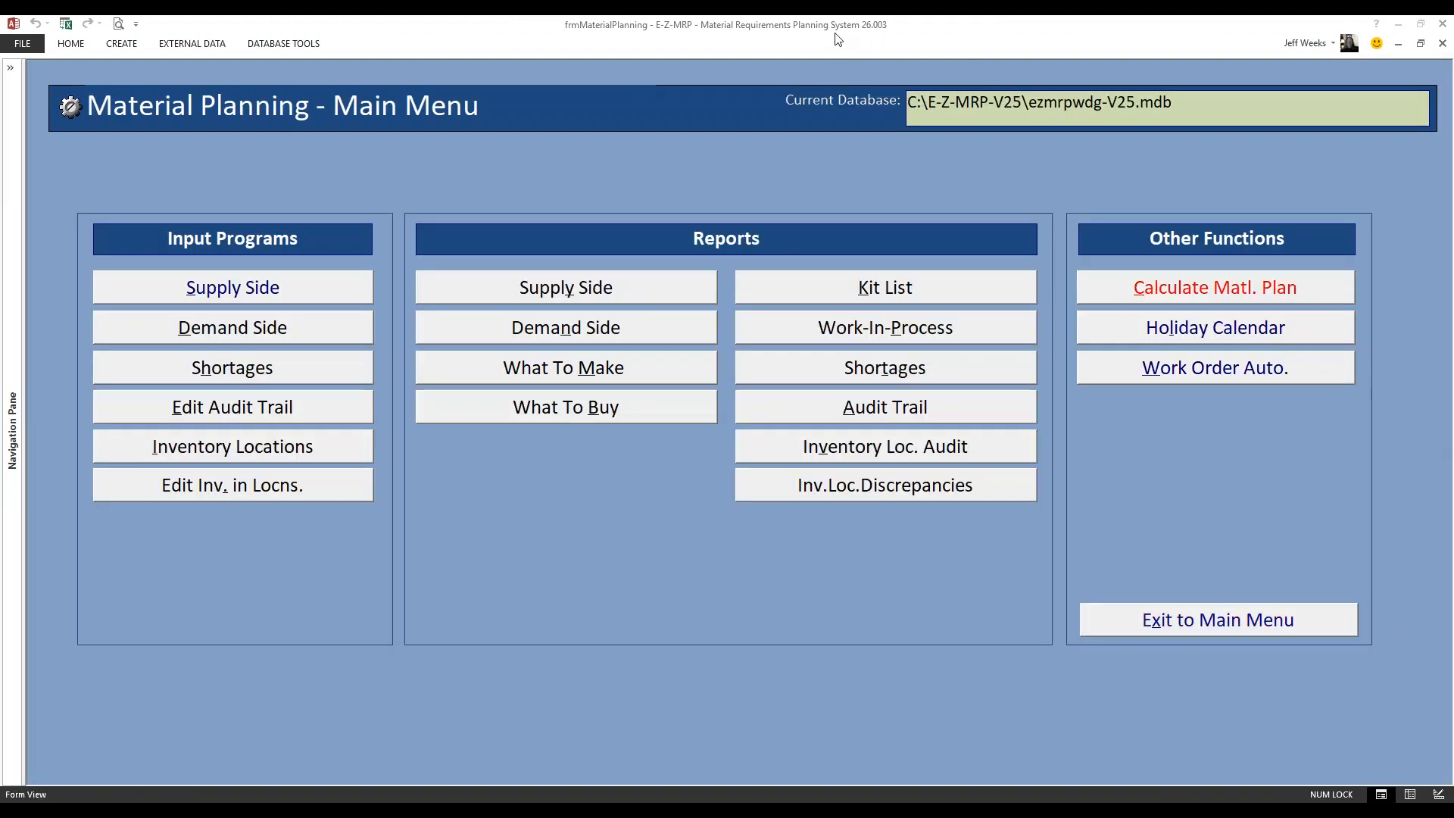